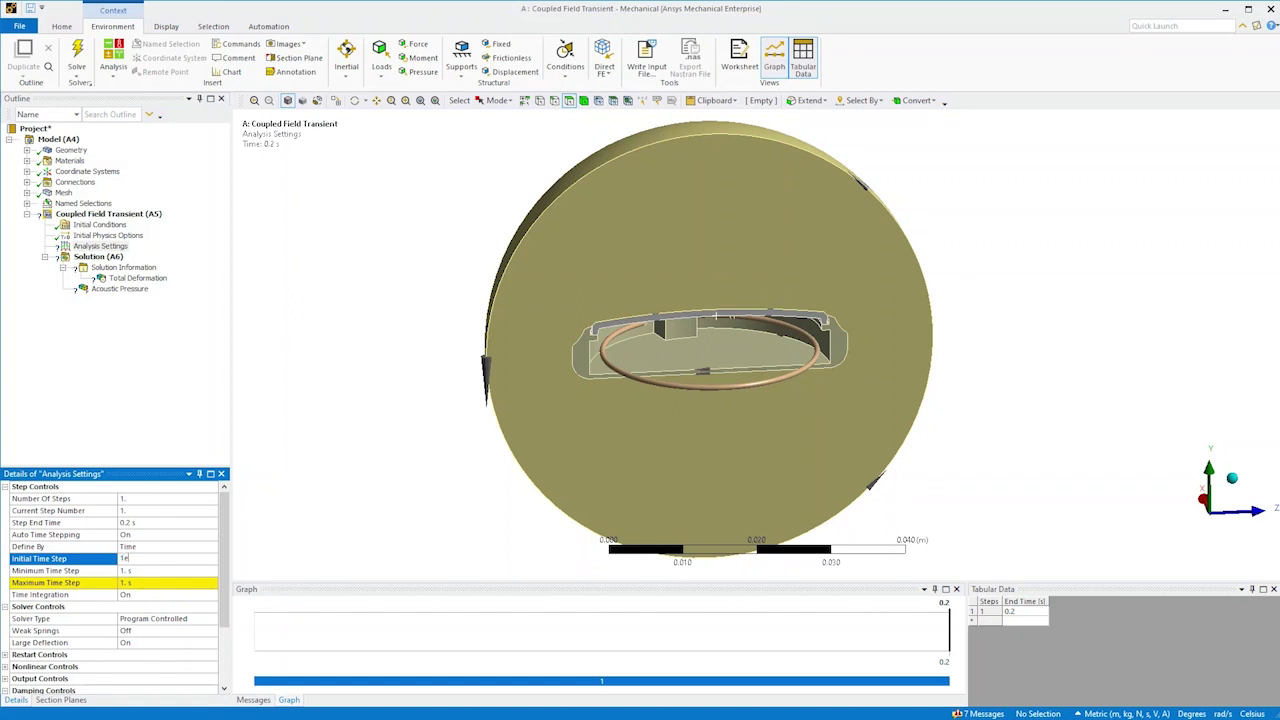
Set the initial, minimum and maximum time steps of the analysis settings to 1e-5 s each.
key("Return")
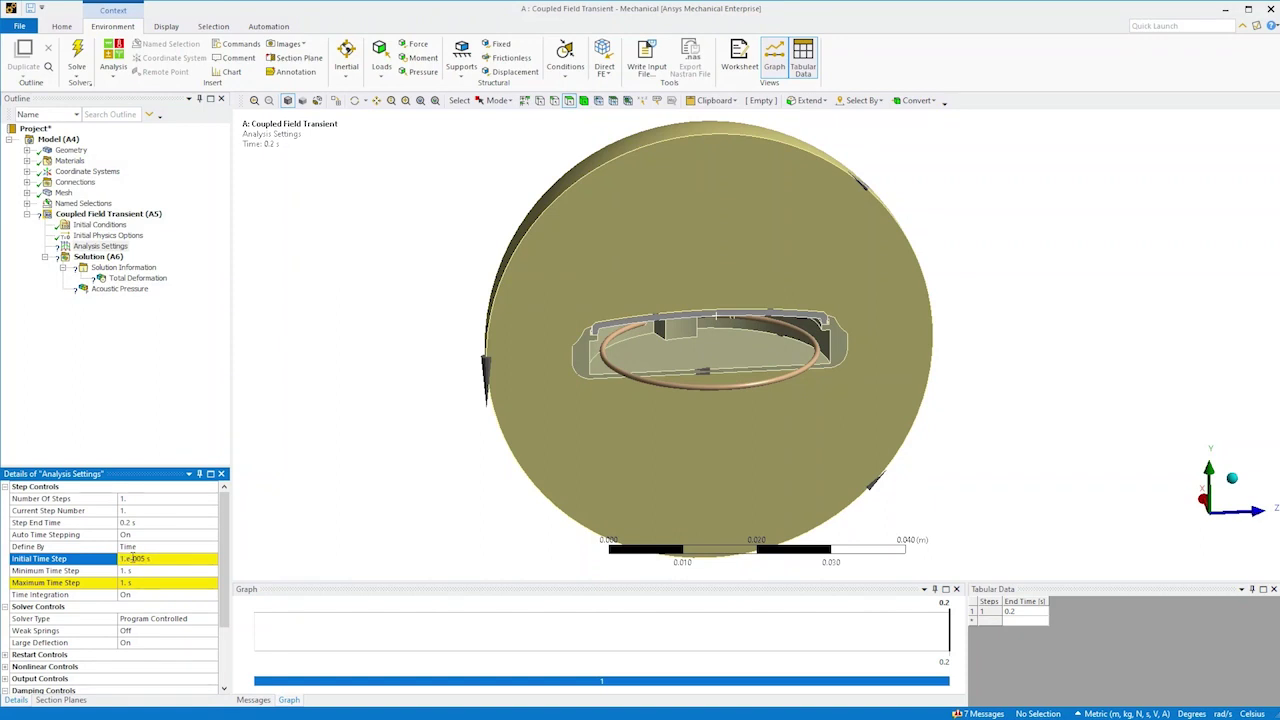
left_click(131, 569)
type("1.e-005")
key("Return")
key("Tab")
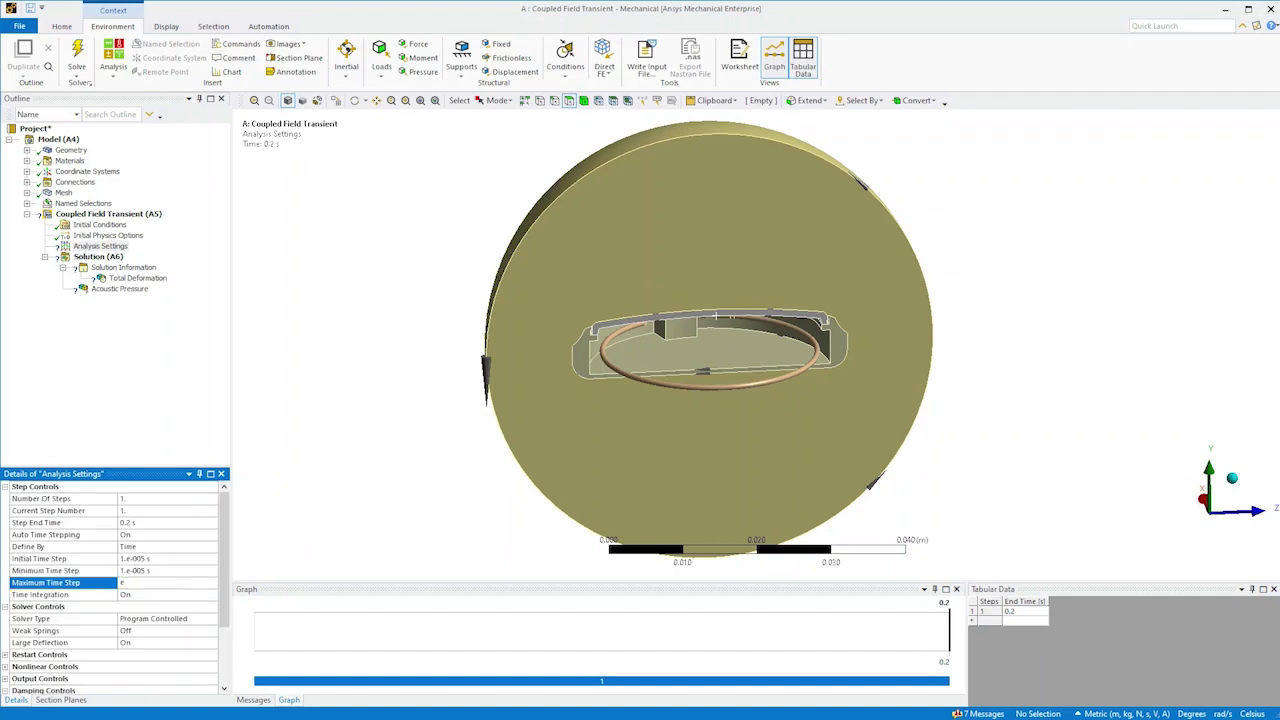
key("Return")
Turn large deflection off in the analysis settings and switch numerical damping to Manual.
left_click(156, 633)
double_click(159, 633)
double_click(157, 596)
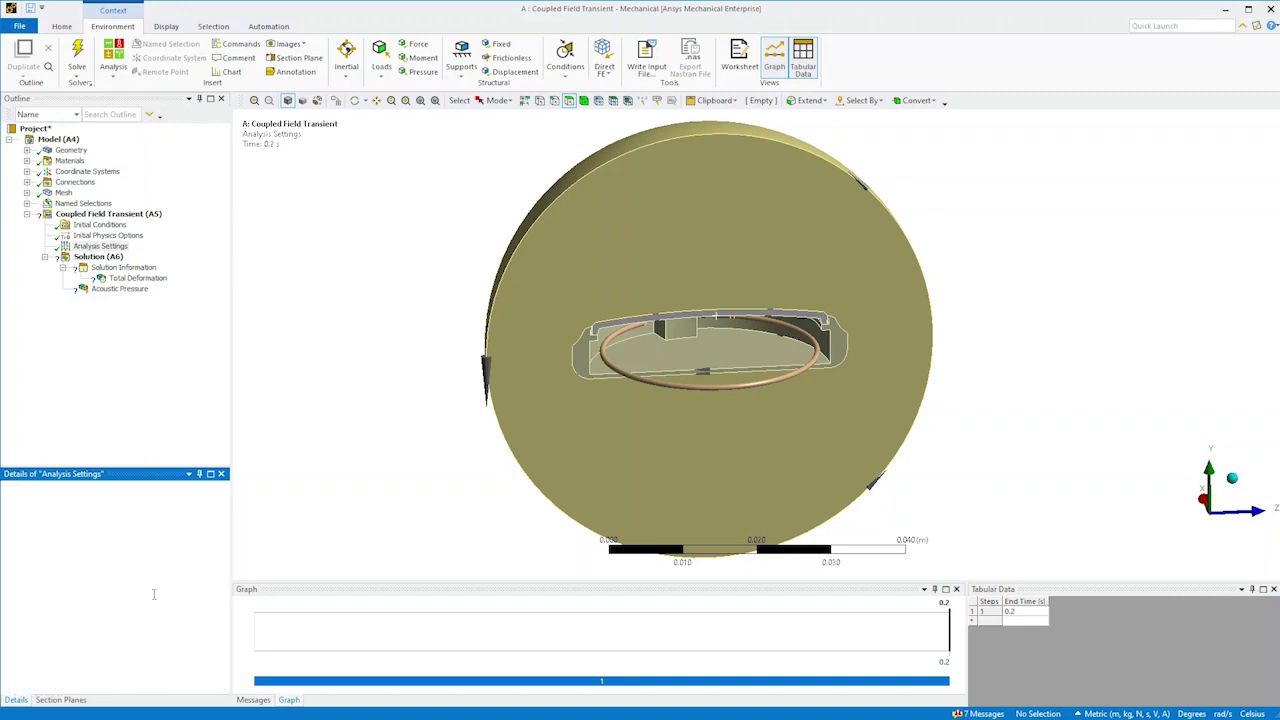
double_click(140, 606)
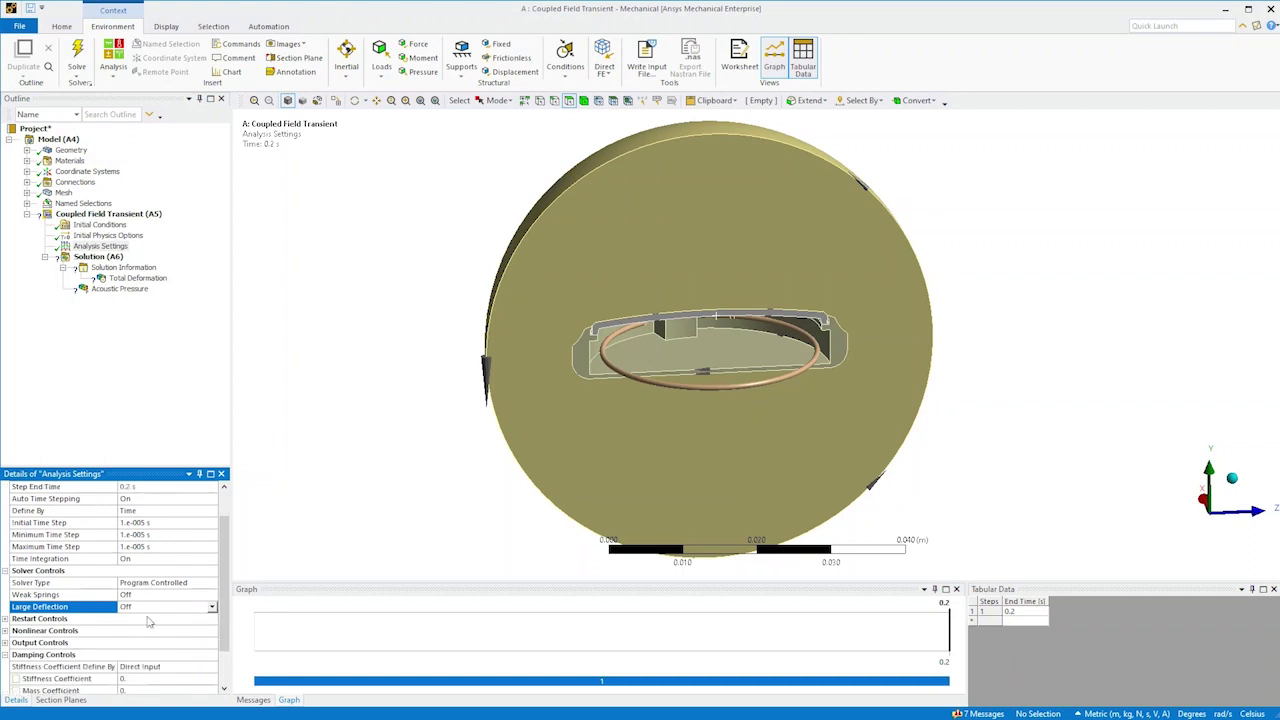
scroll(147, 622, "down", 1)
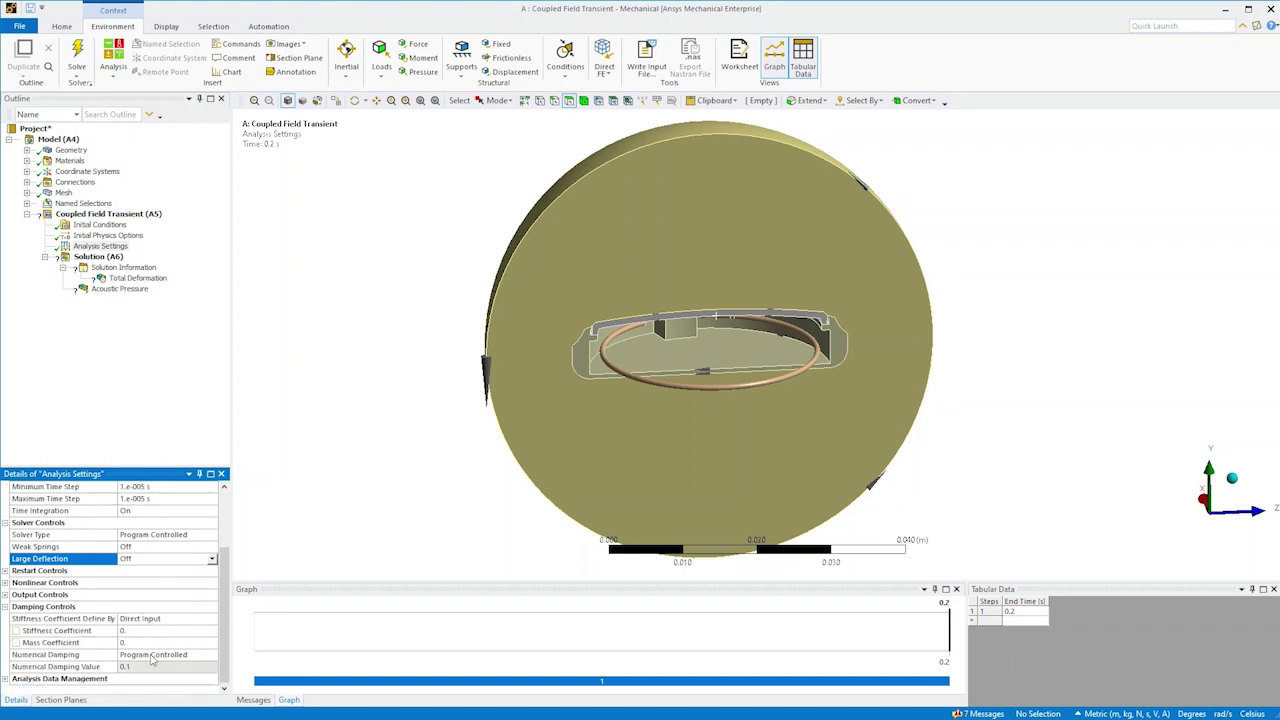
double_click(152, 656)
left_click(148, 666)
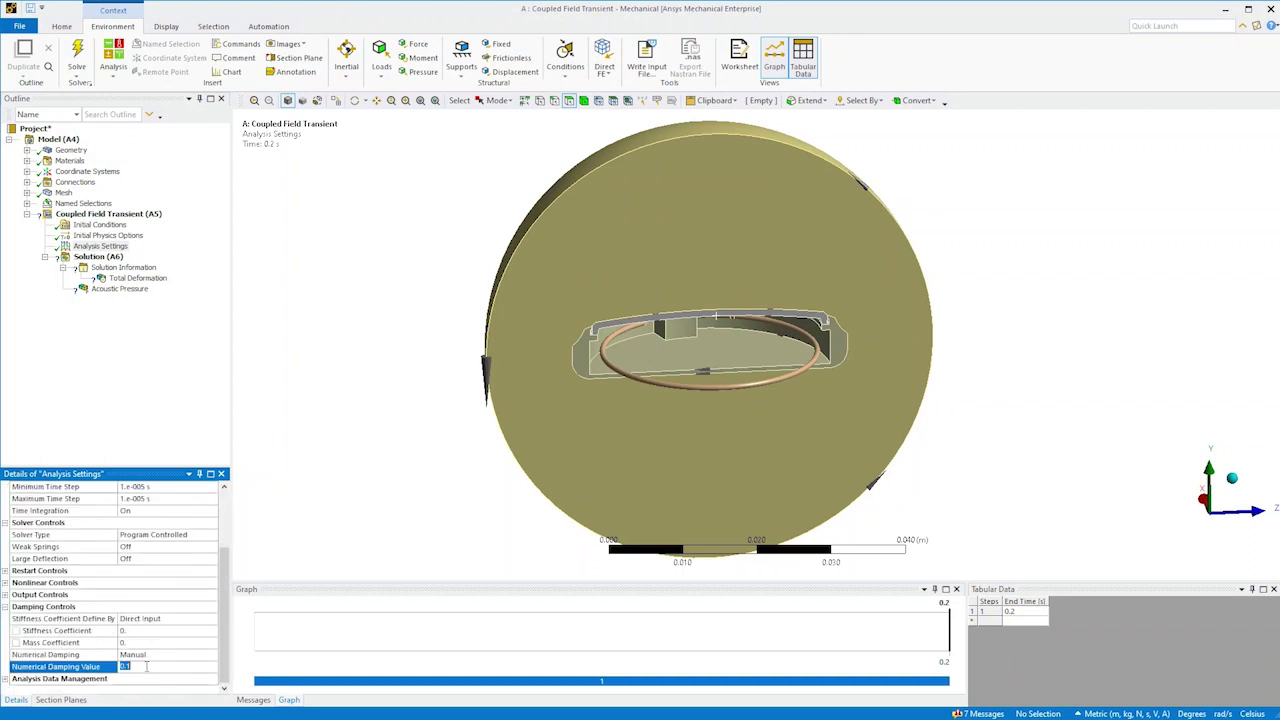
Add a physics region to the Coupled Field Transient analysis, scope it to the large surrounding body, and set Acoustics to Yes.
left_click(100, 214)
right_click(98, 214)
mouse_move(140, 220)
left_click(297, 223)
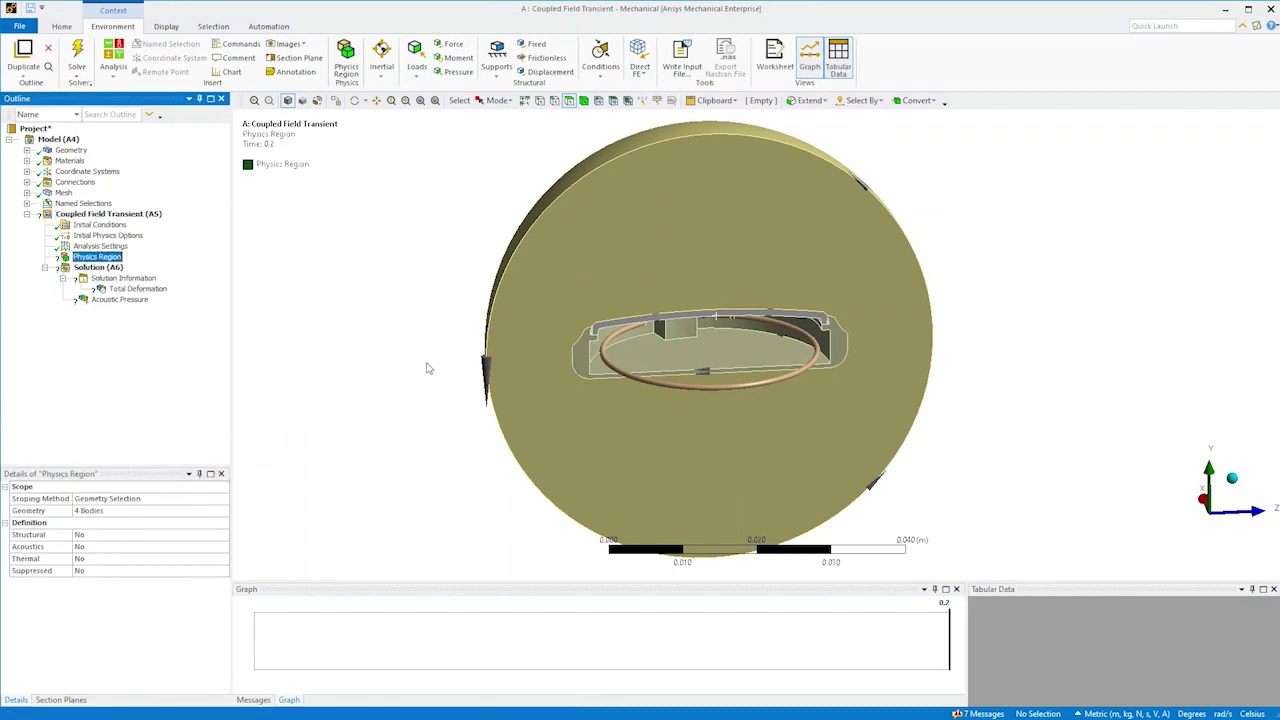
left_click(581, 203)
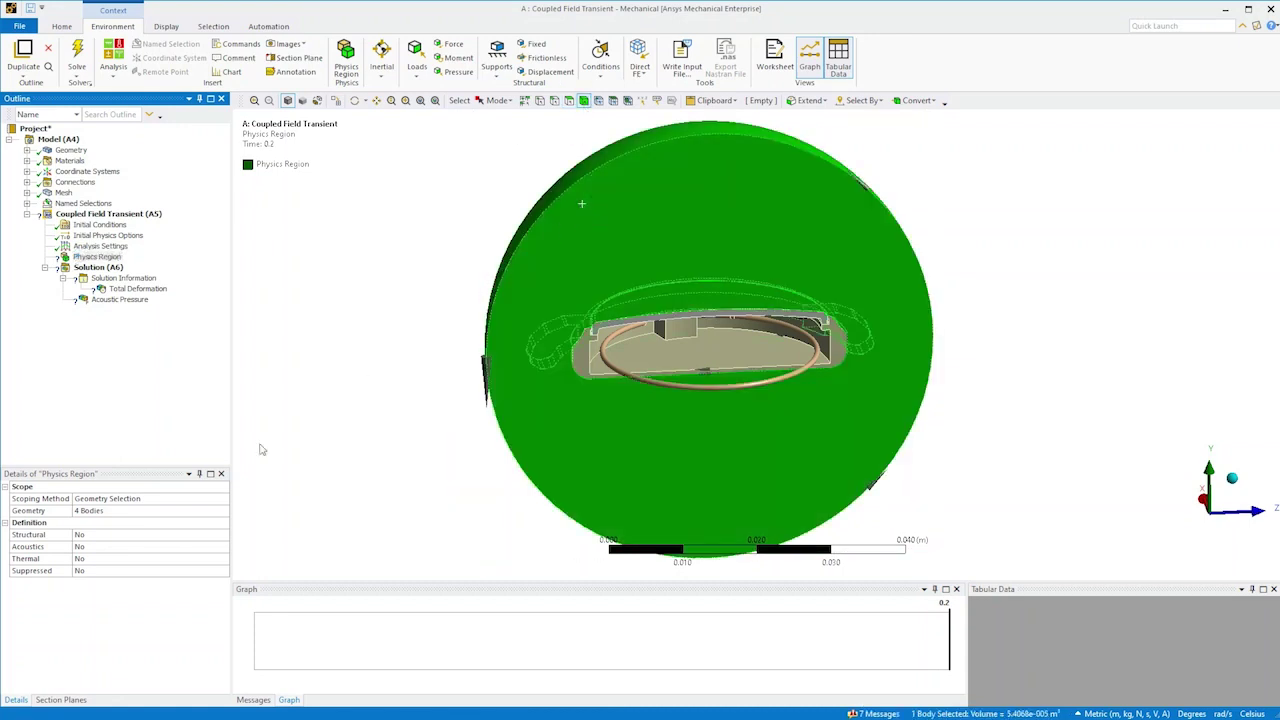
left_click(92, 513)
left_click(92, 513)
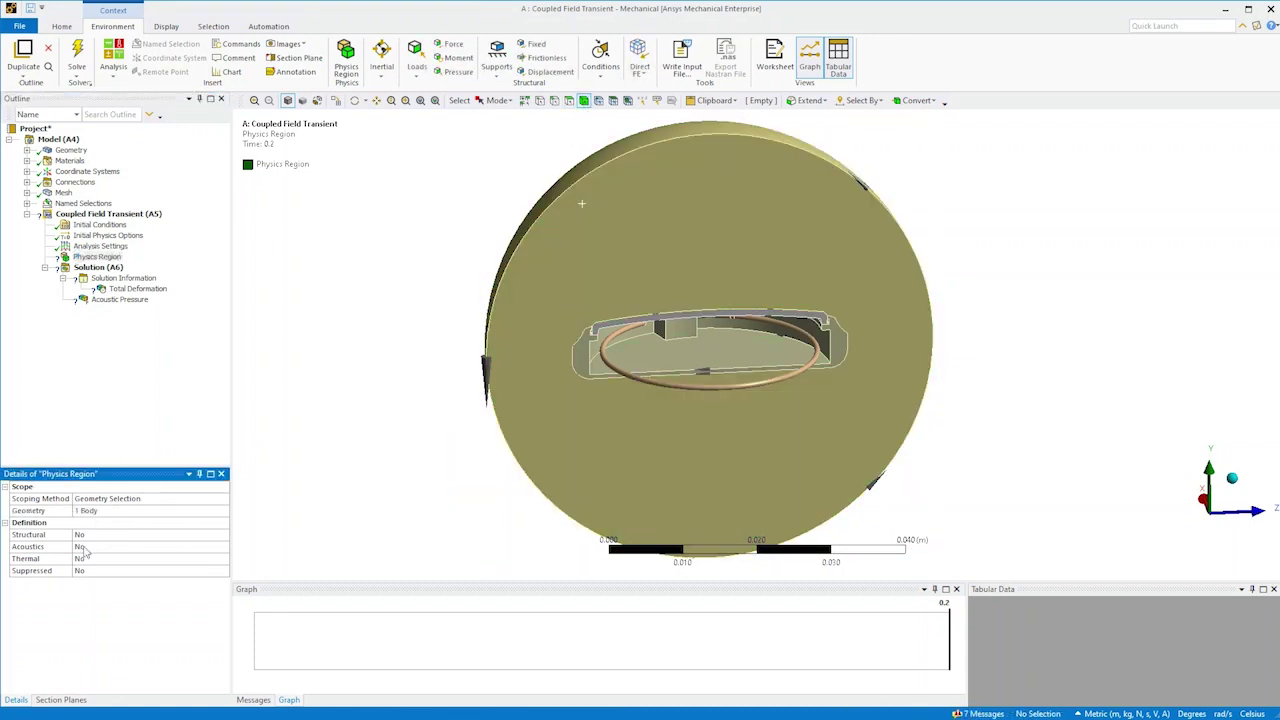
double_click(80, 547)
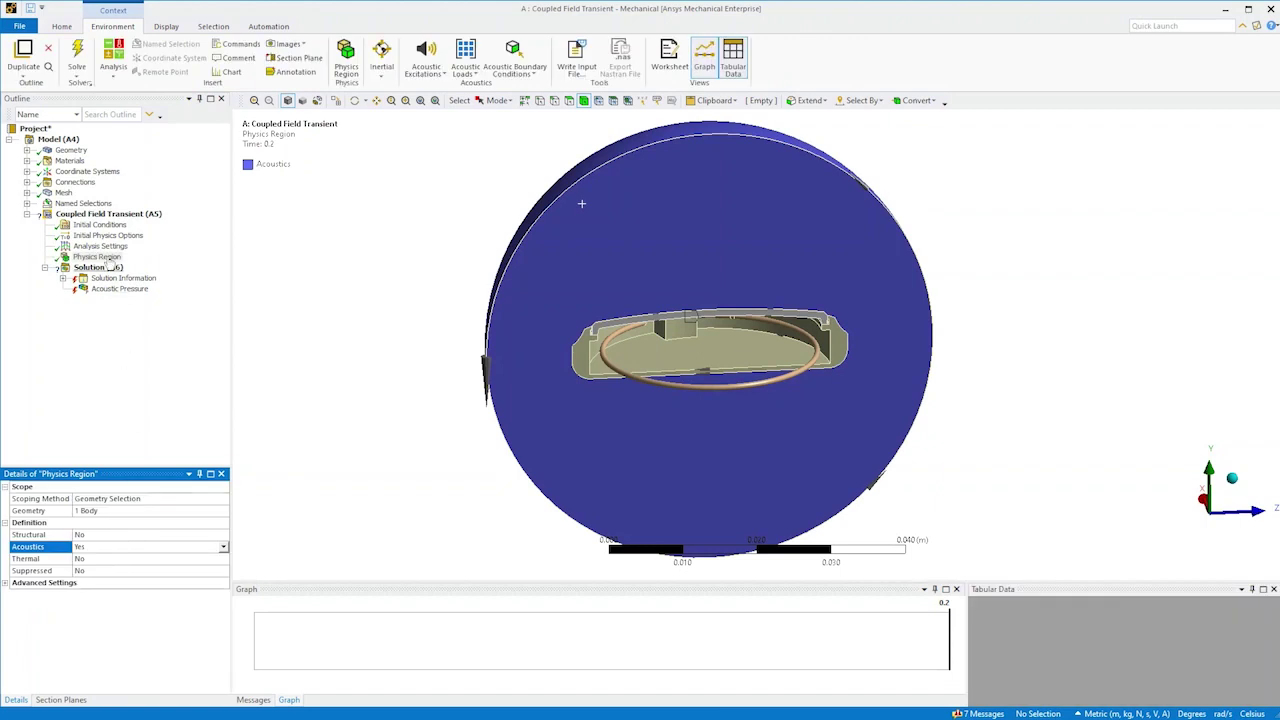
Add a second physics region covering the three remaining bodies and set Structural to Yes.
right_click(97, 215)
mouse_move(155, 220)
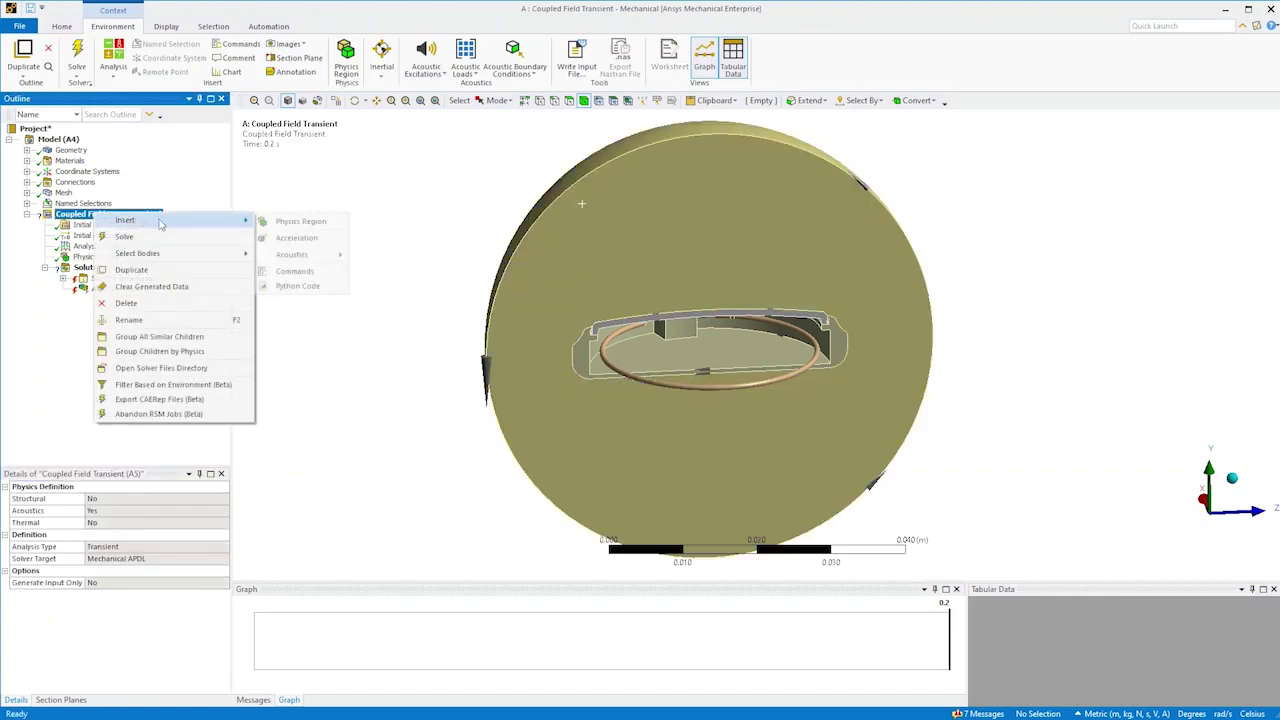
left_click(288, 222)
double_click(98, 537)
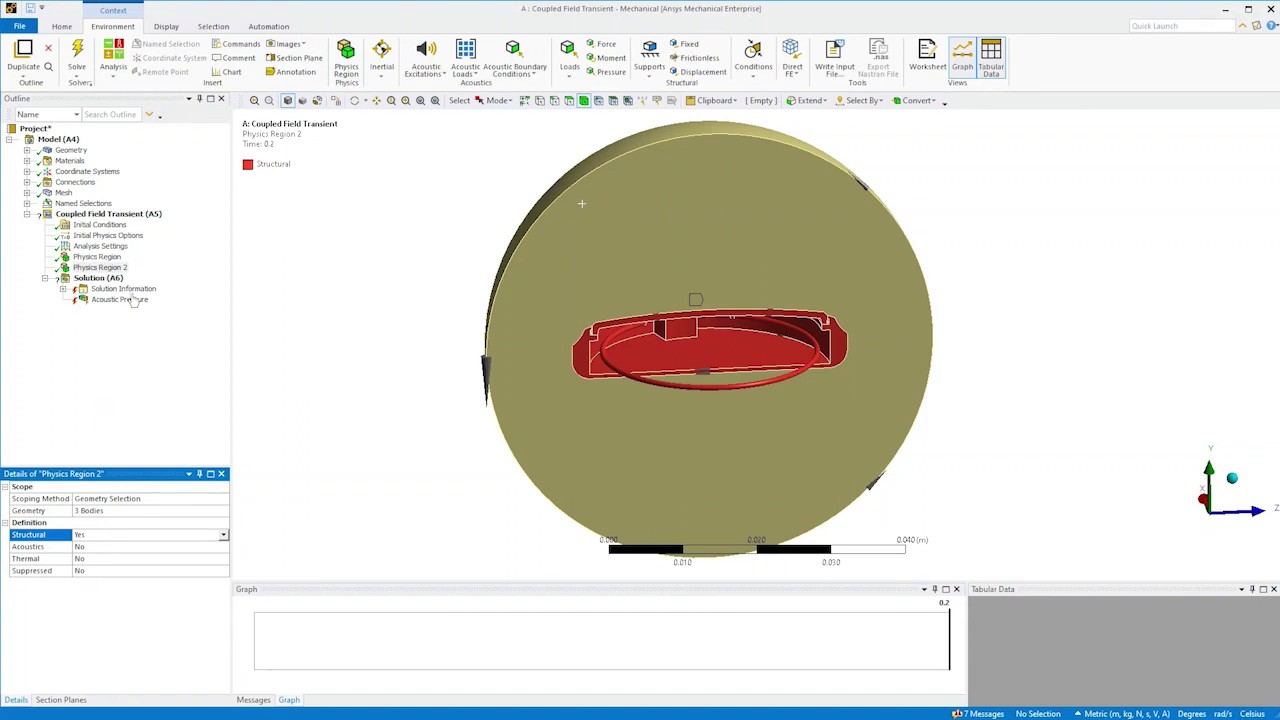
Insert an acoustic Absorption Element condition scoped to the outer curved face of the surrounding acoustic body.
right_click(140, 216)
mouse_move(166, 220)
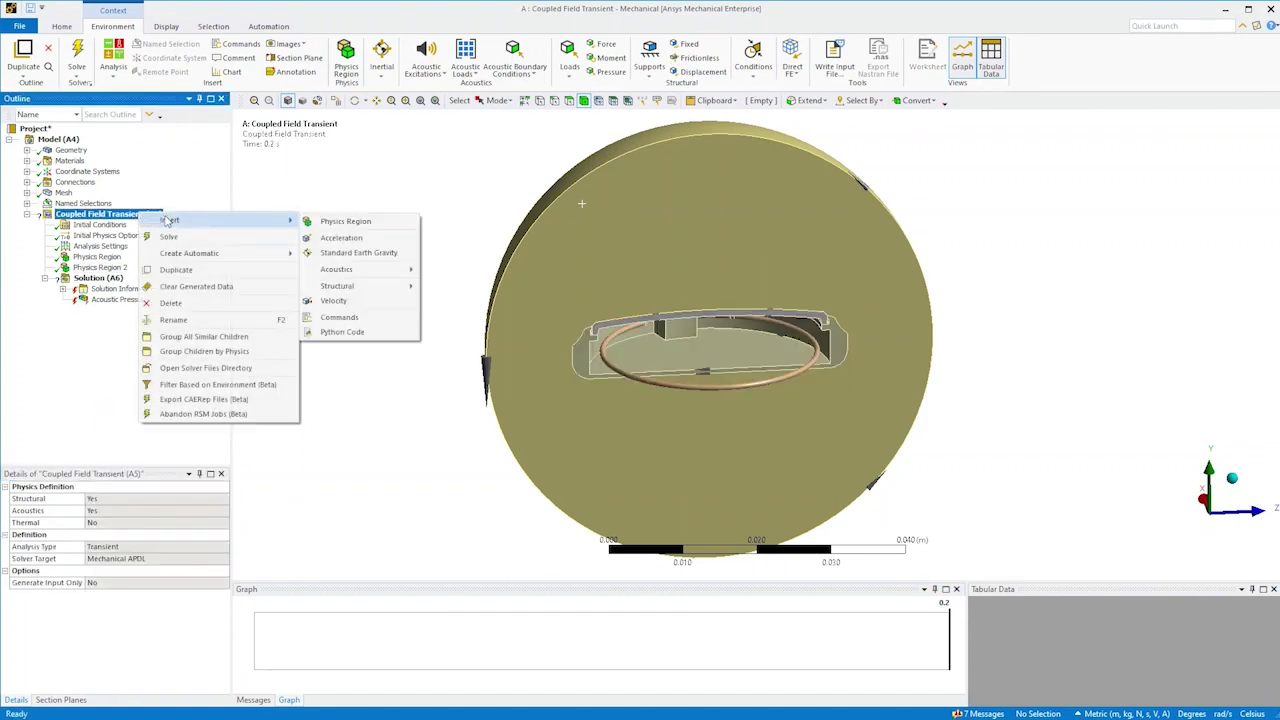
mouse_move(357, 272)
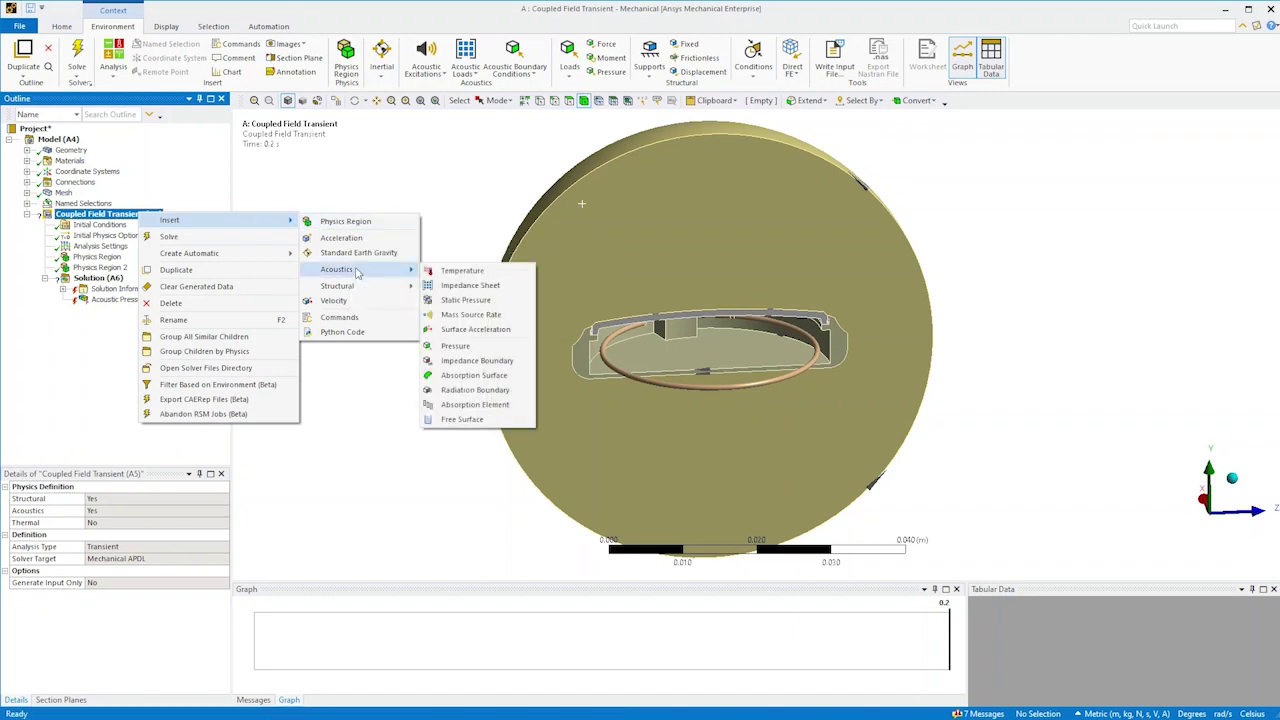
left_click(475, 404)
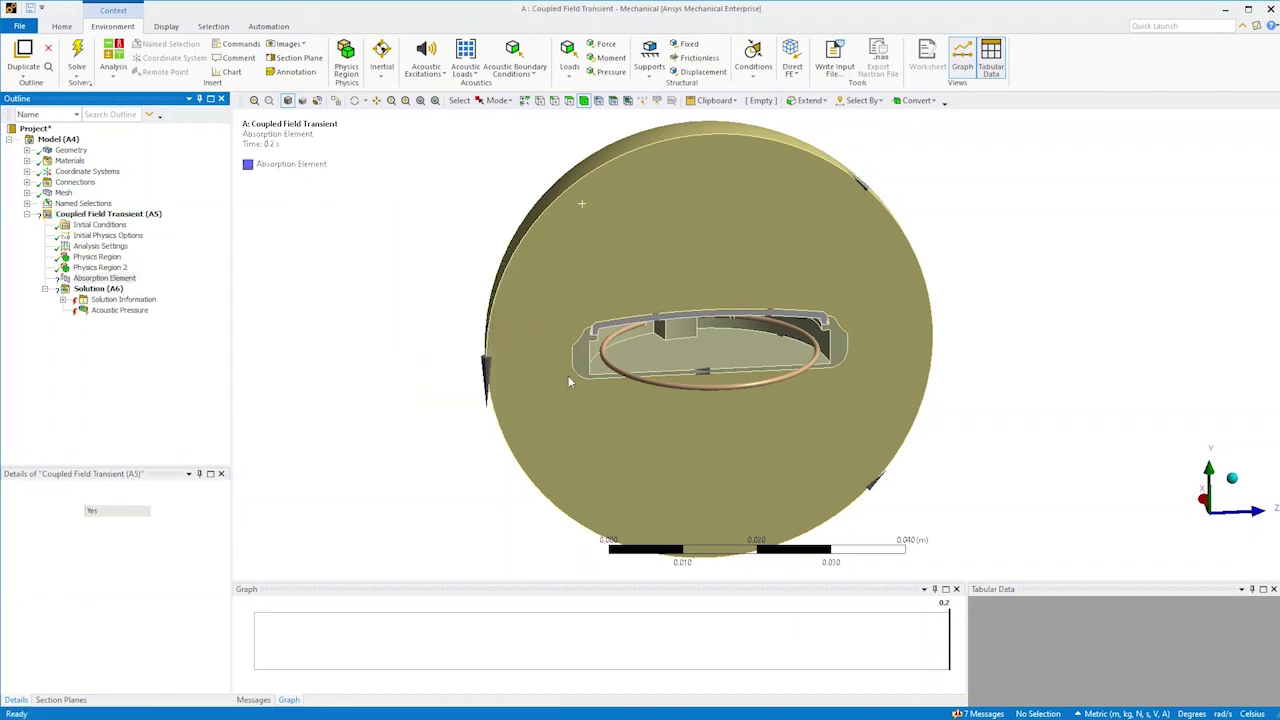
left_click(547, 194)
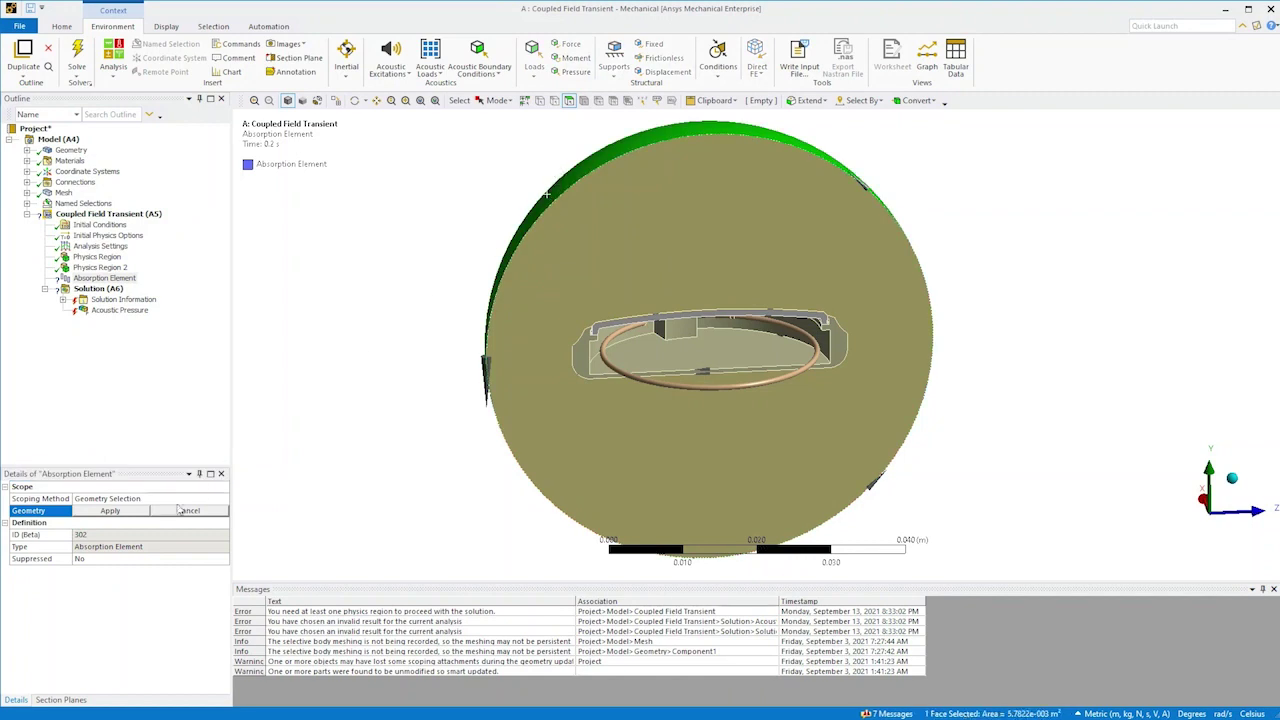
left_click(112, 511)
Create the Fluid Solid Interface automatically for the Coupled Field Transient analysis.
right_click(117, 214)
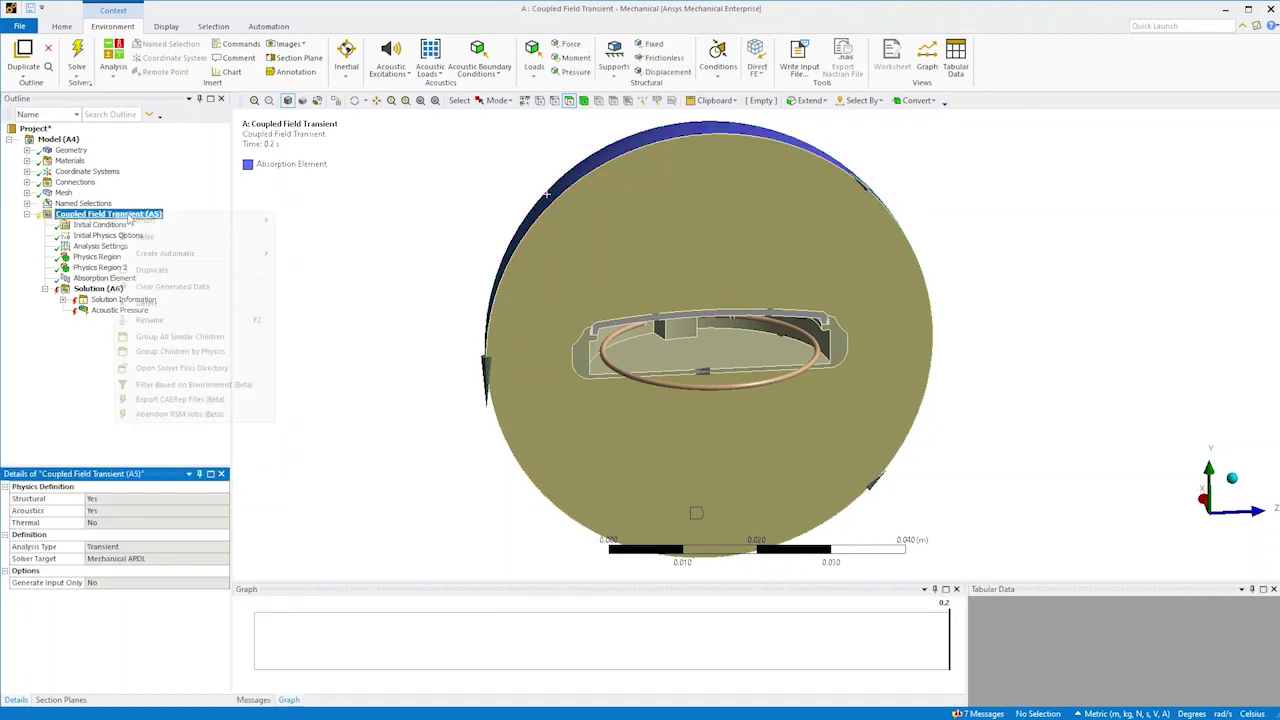
mouse_move(145, 220)
mouse_move(165, 256)
left_click(305, 258)
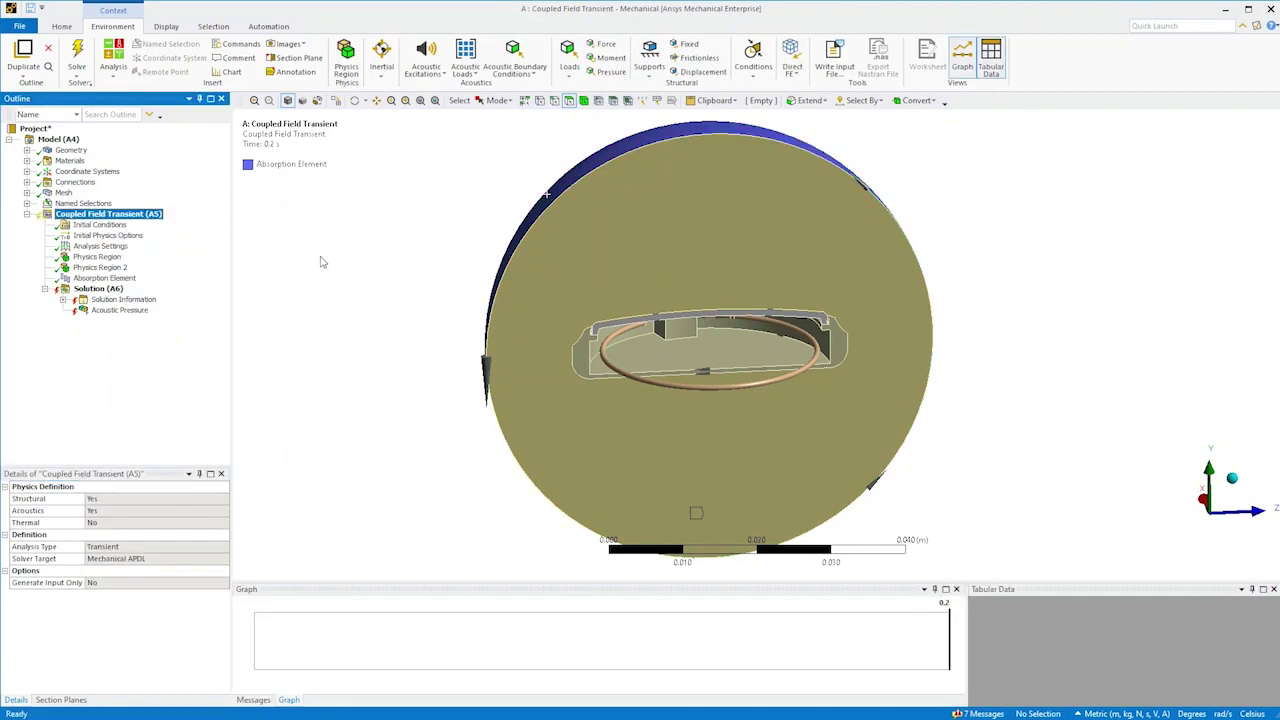
Insert a structural Force on the small face inside the case.
middle_click_drag(727, 335, 740, 320)
right_click(749, 318)
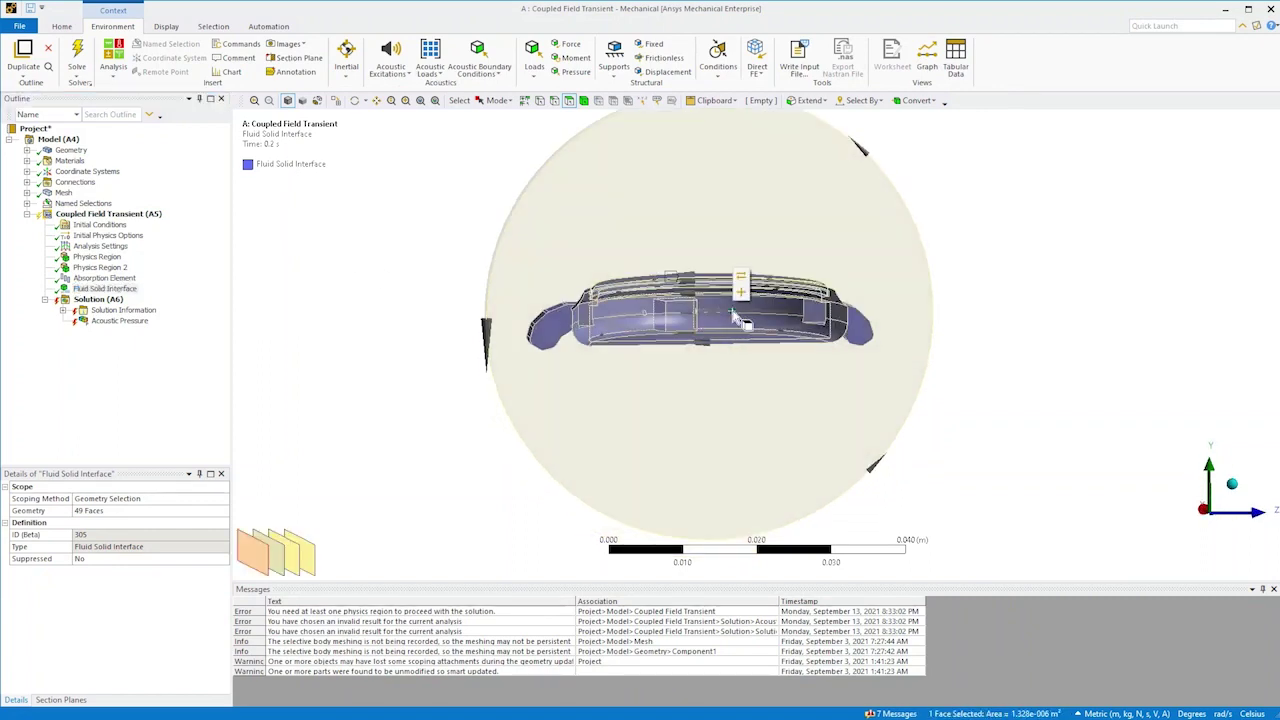
mouse_move(763, 319)
mouse_move(935, 352)
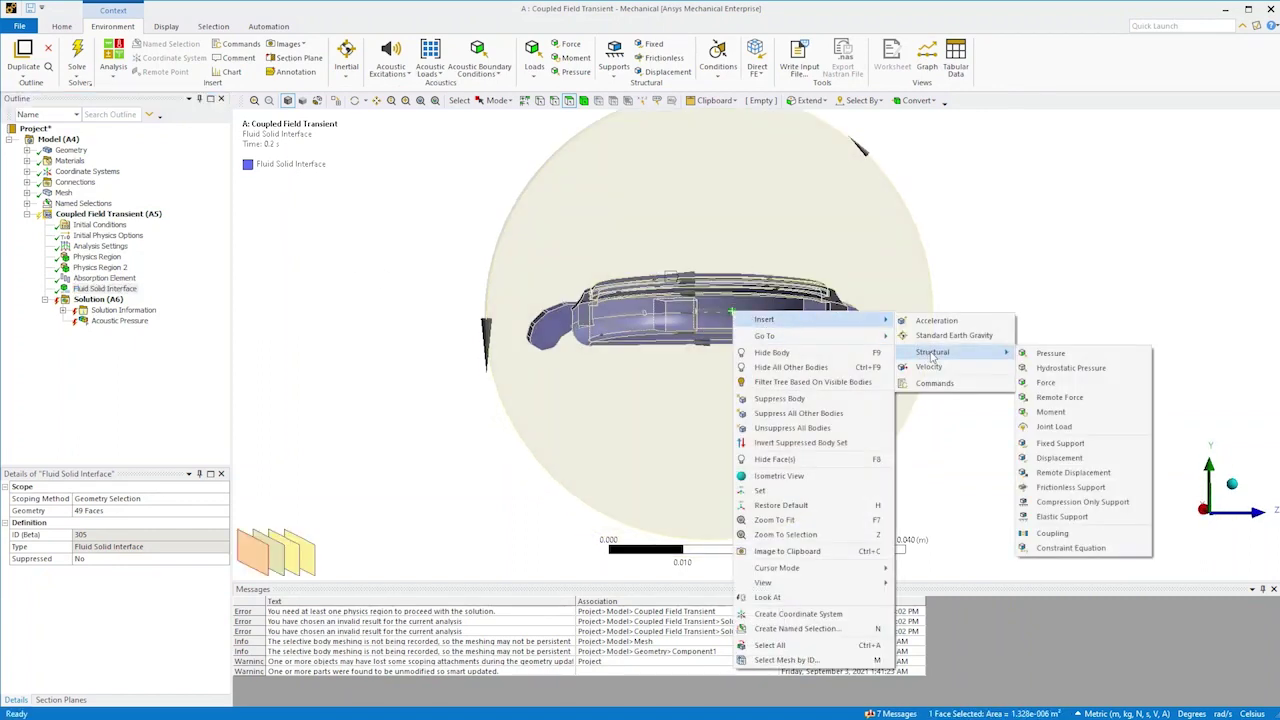
left_click(1045, 383)
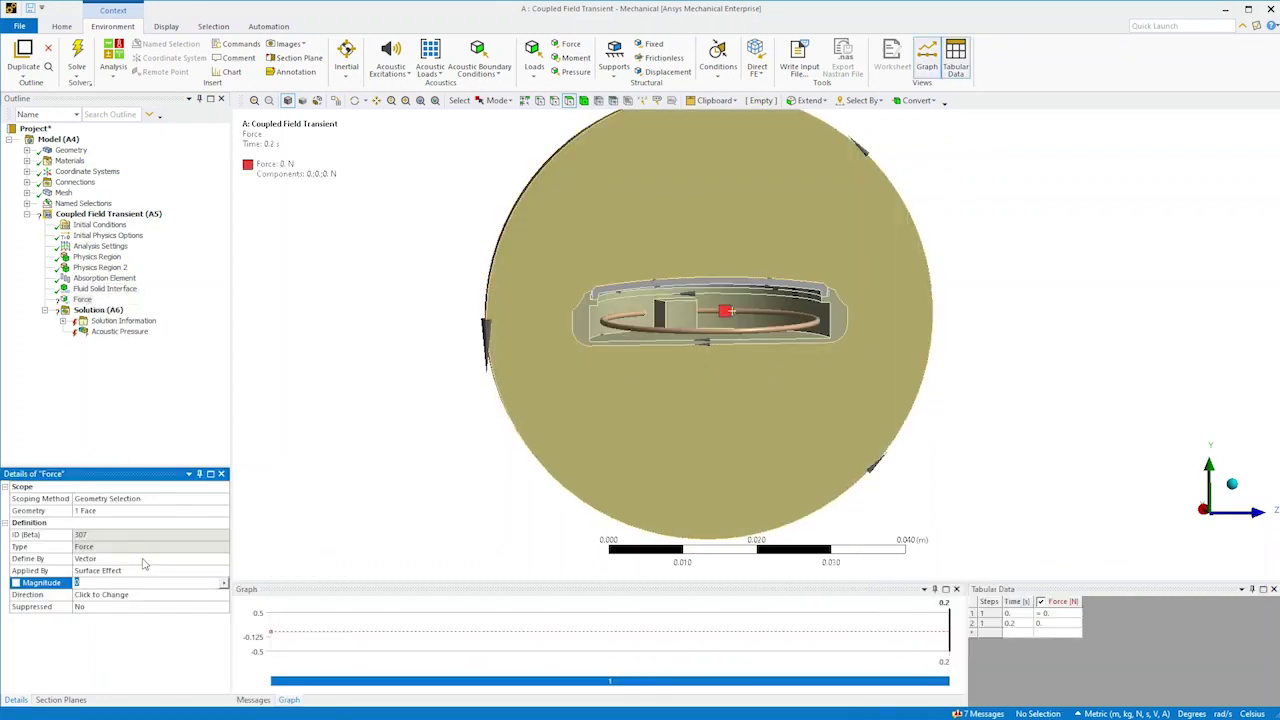
Define the force by components in the Hammer coordinate system.
double_click(140, 562)
double_click(143, 581)
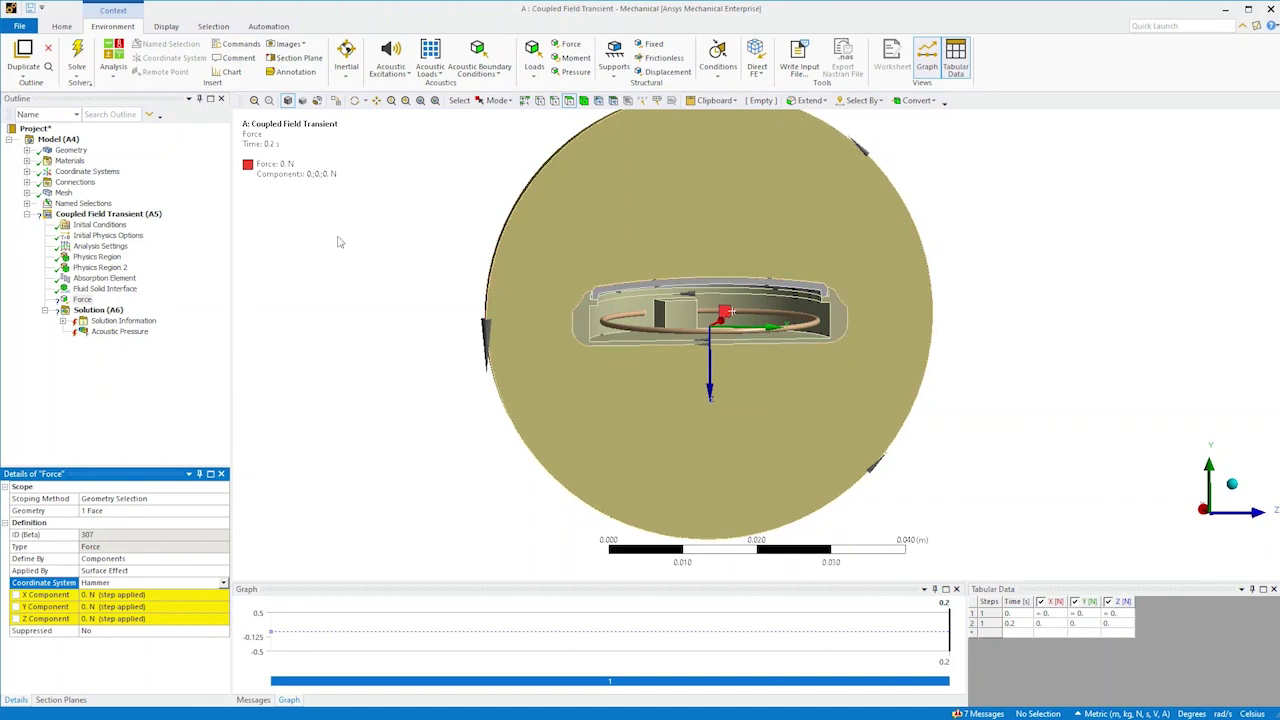
left_click(26, 171)
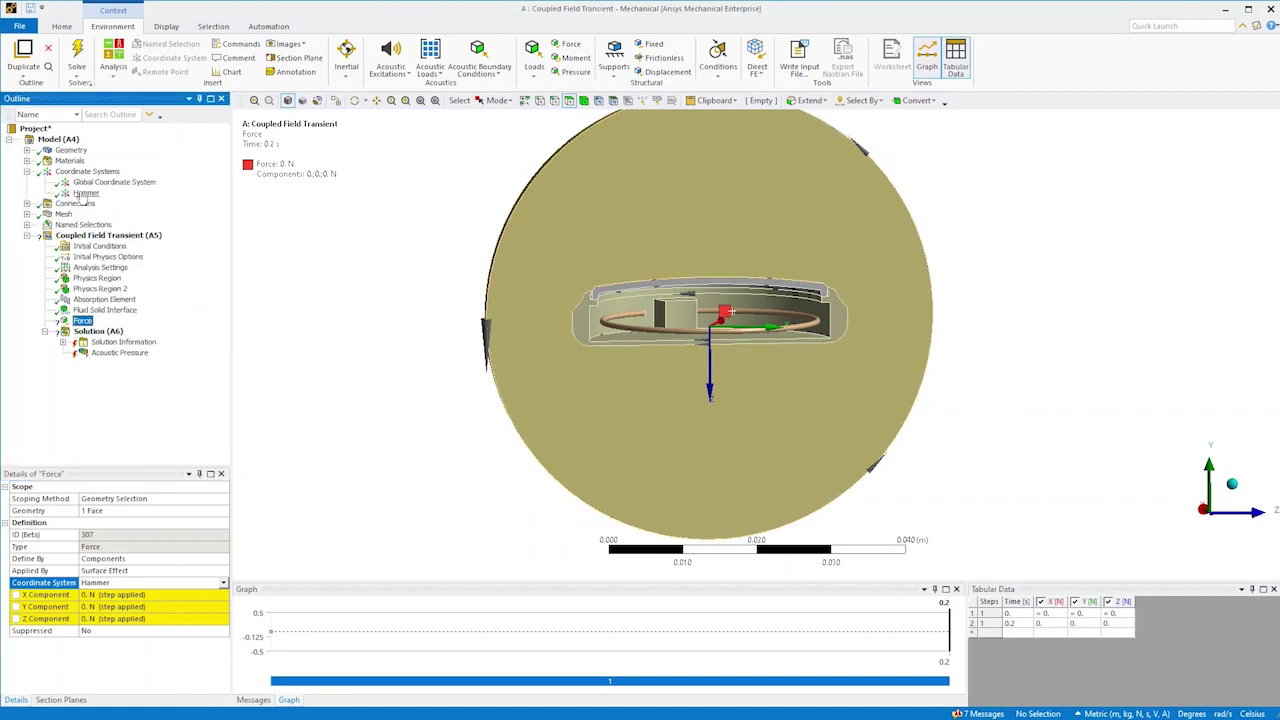
left_click(26, 172)
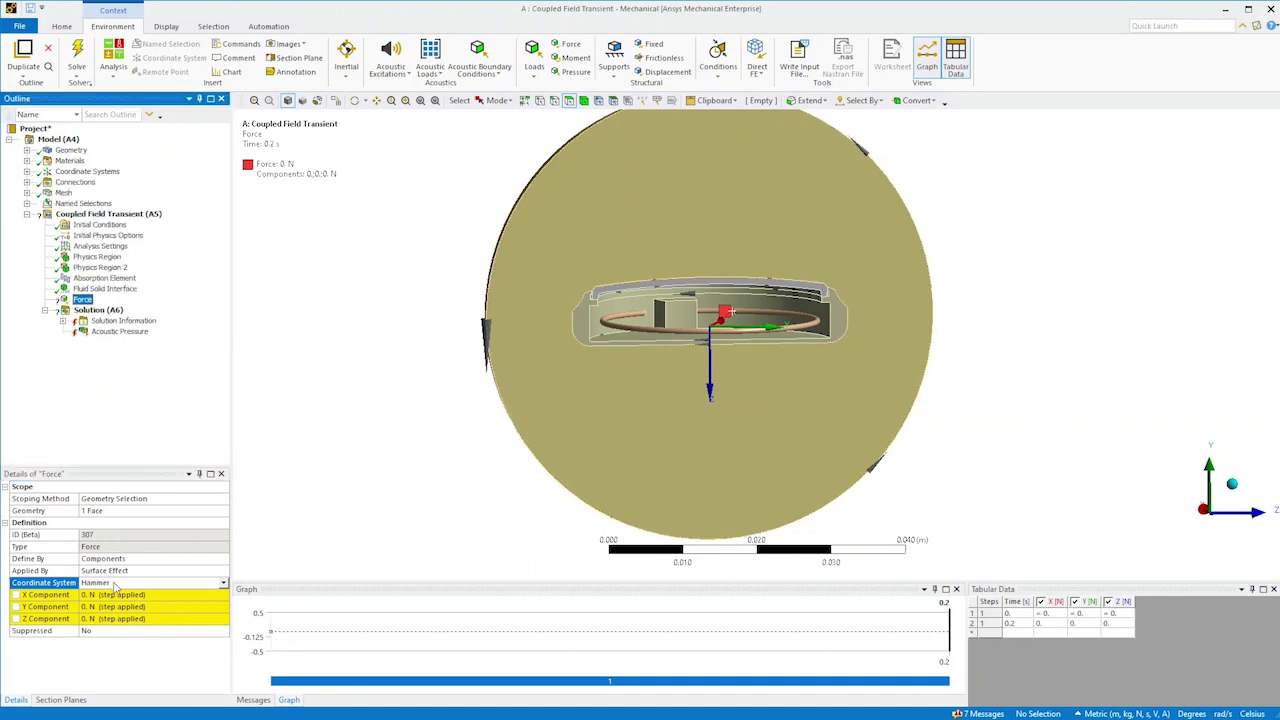
Define the force impulse in the tabular data with an X component of 5 N at 1e-4 s and 0 N at 2e-4 s.
left_click(1014, 640)
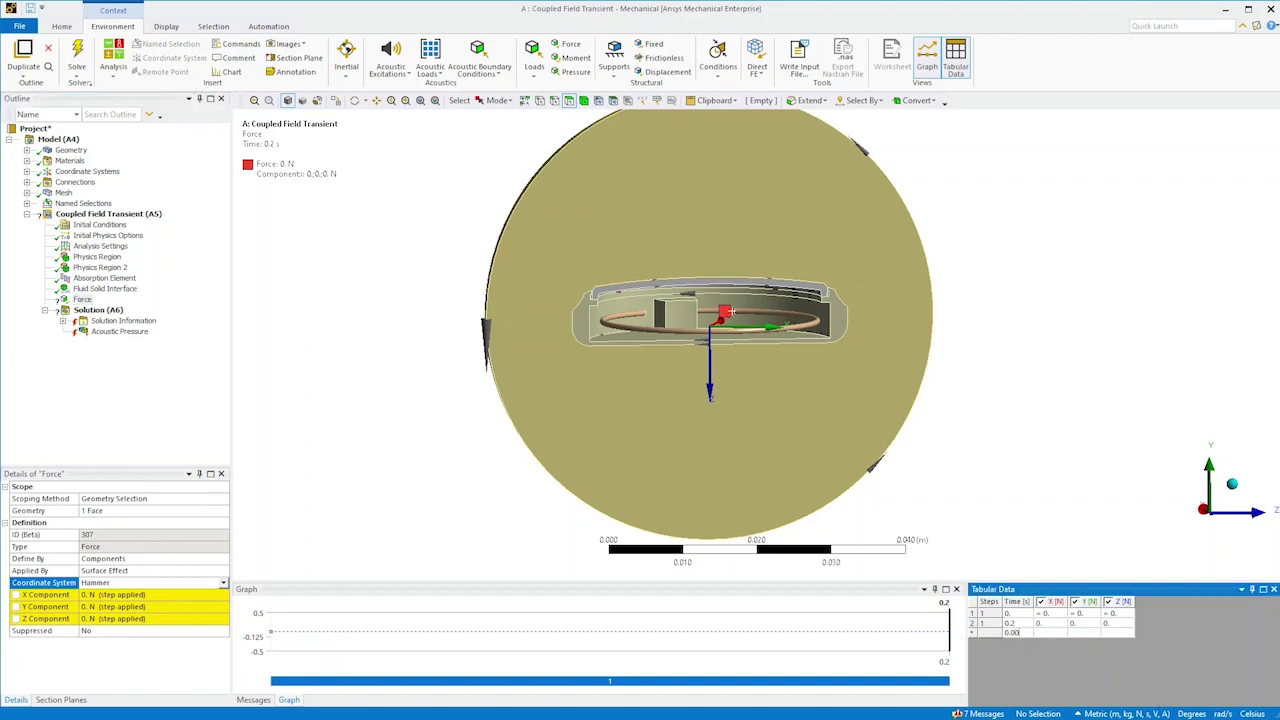
key("Tab")
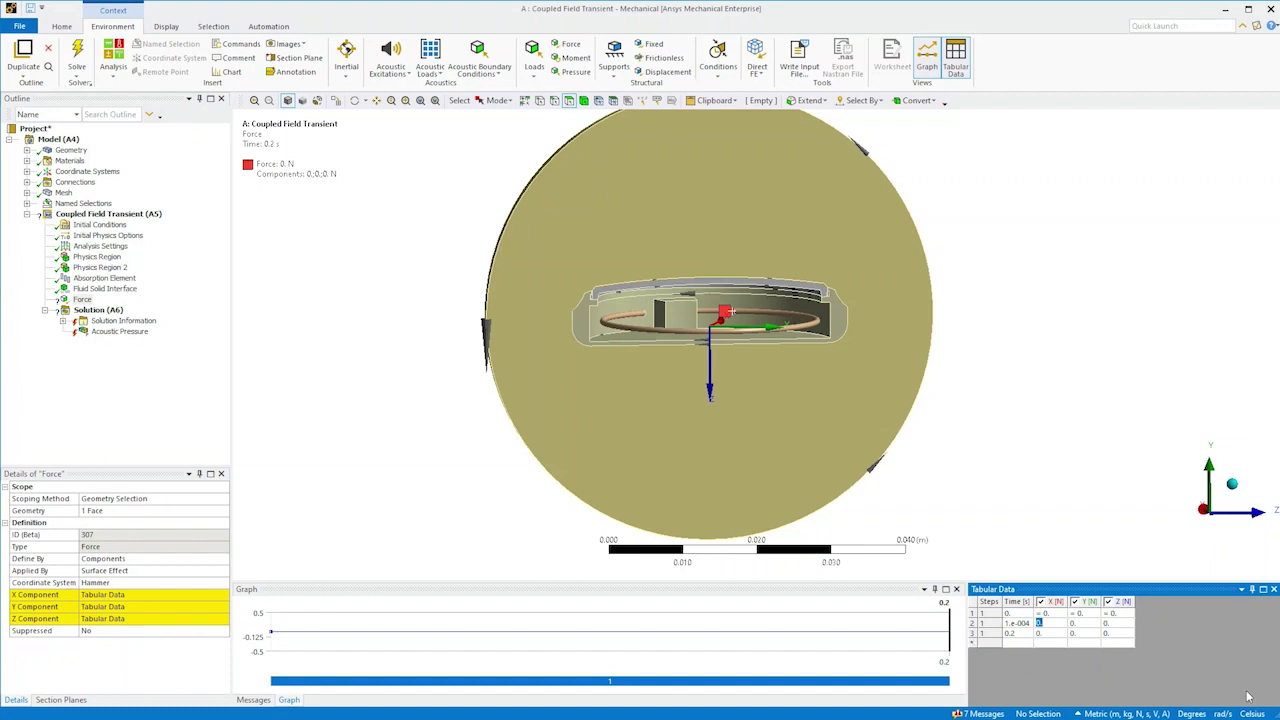
type("0")
type("5")
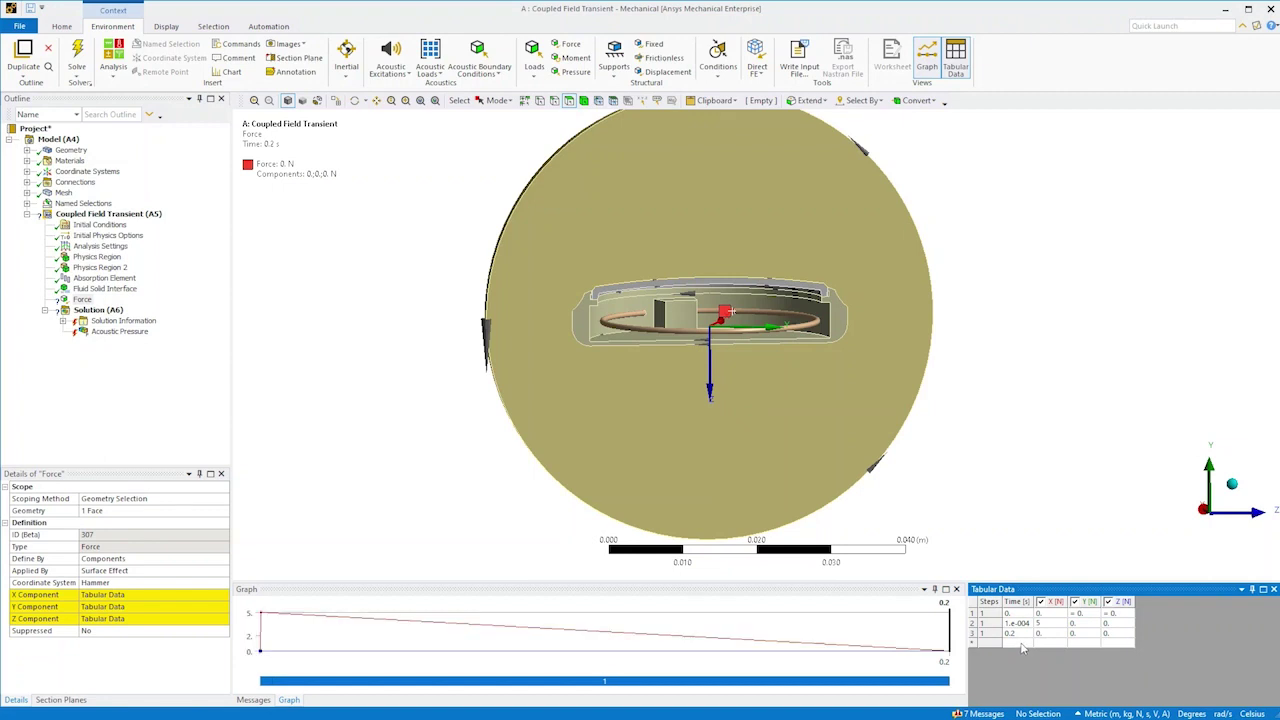
left_click(1020, 645)
type("2.e-004")
key("Tab")
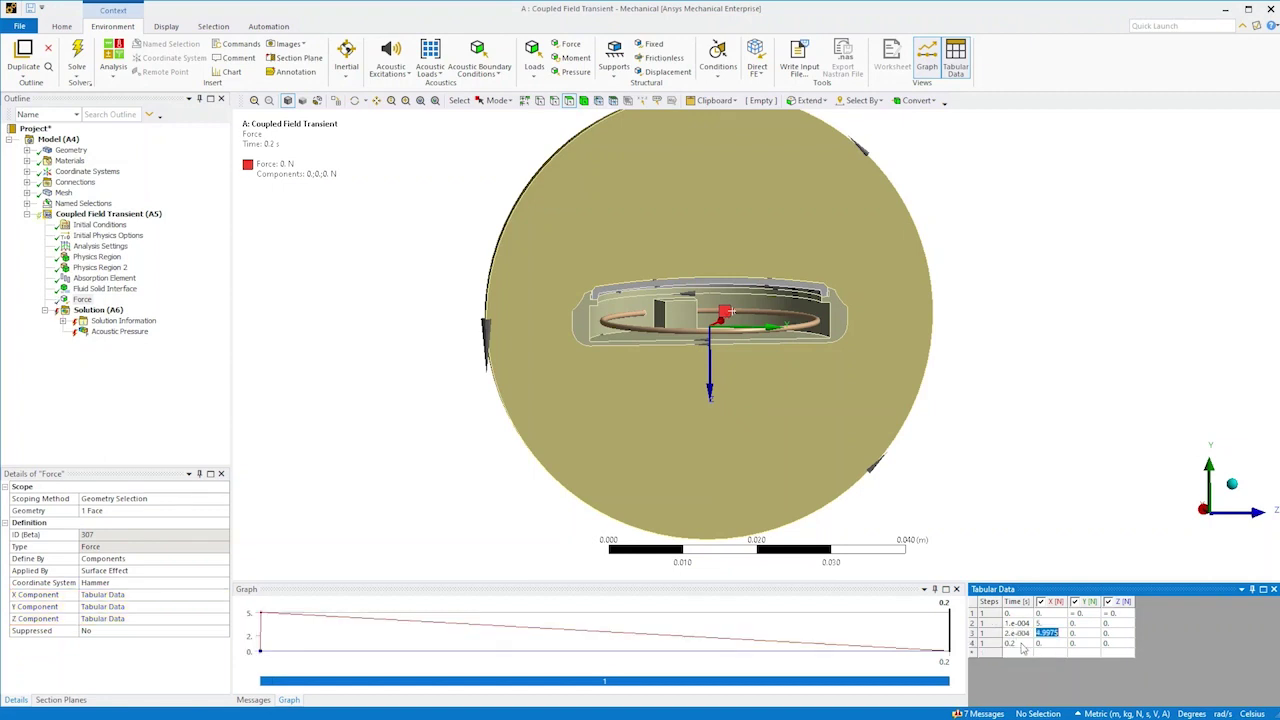
key("Tab")
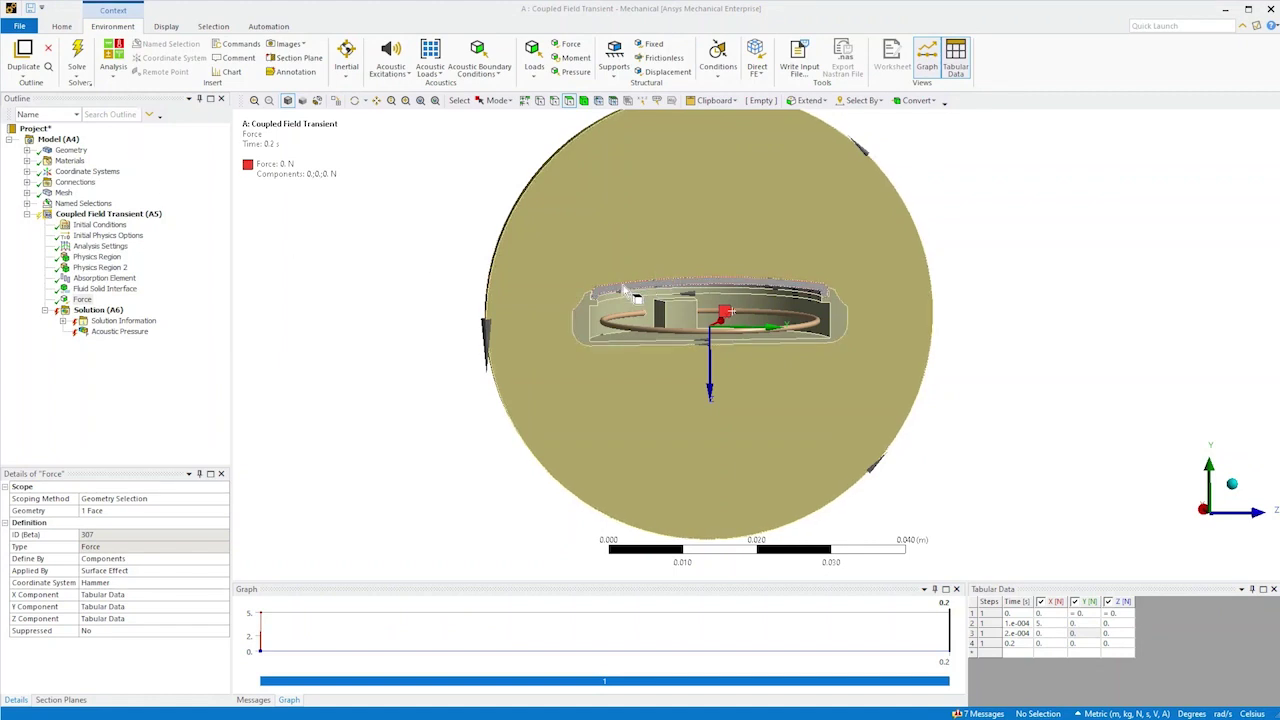
Insert a Frictionless Support on the two cut section faces of the case.
left_click(590, 314)
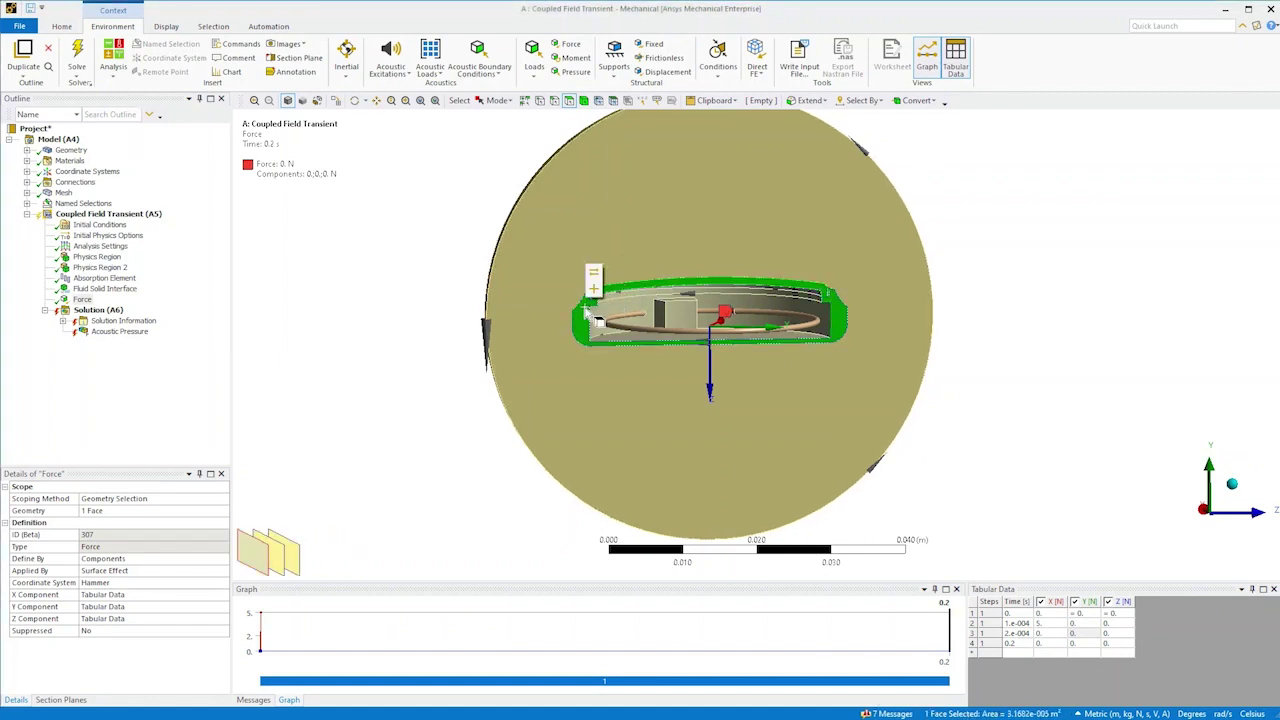
left_click(588, 310, "ctrl")
right_click(586, 309)
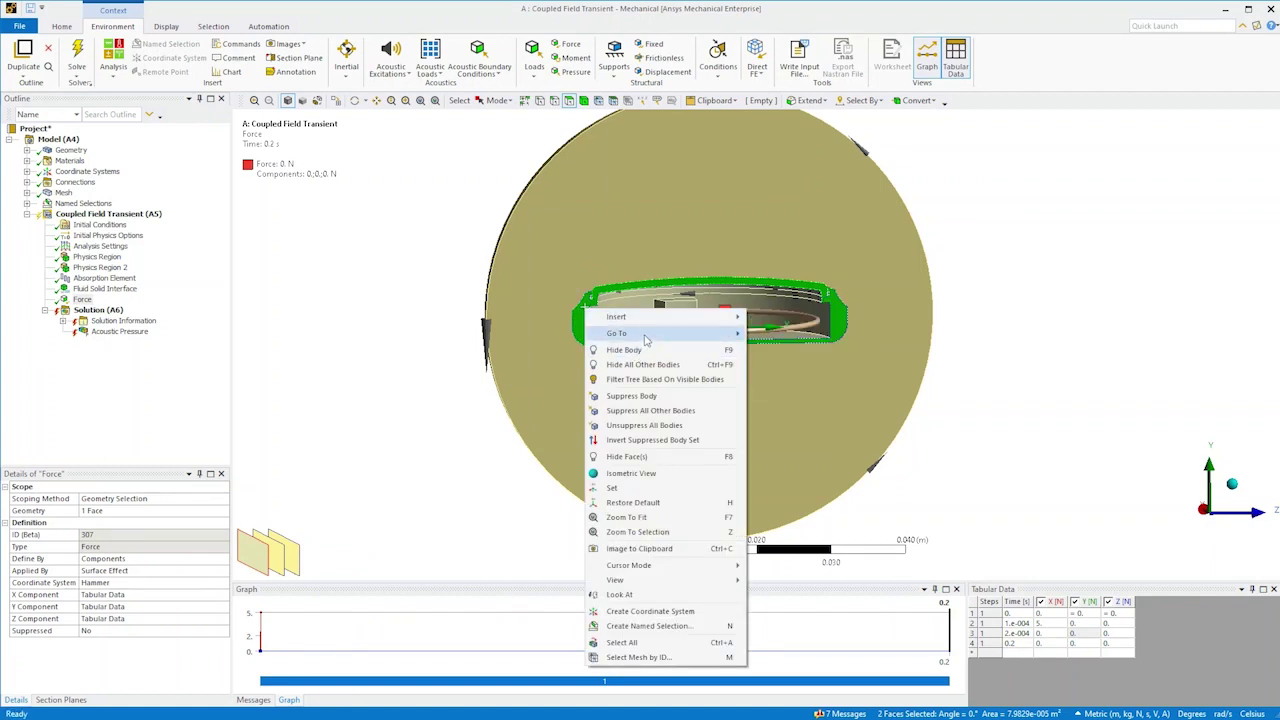
mouse_move(640, 316)
mouse_move(800, 350)
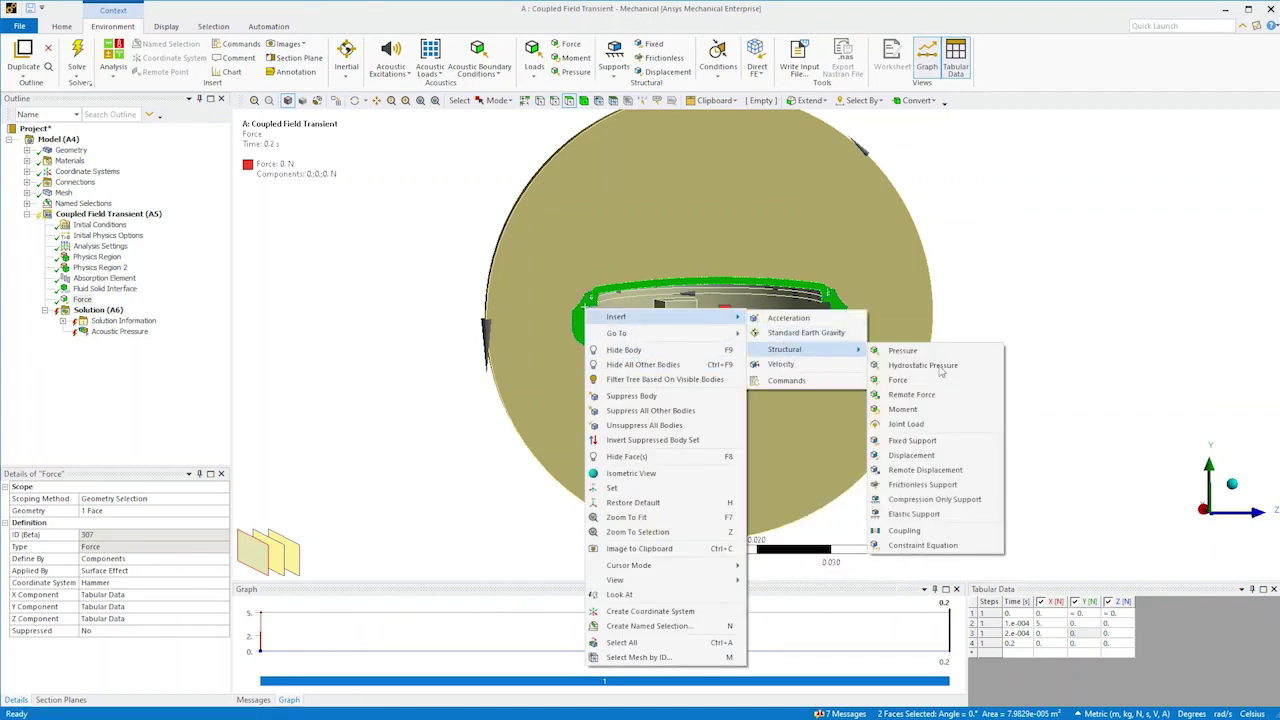
left_click(945, 484)
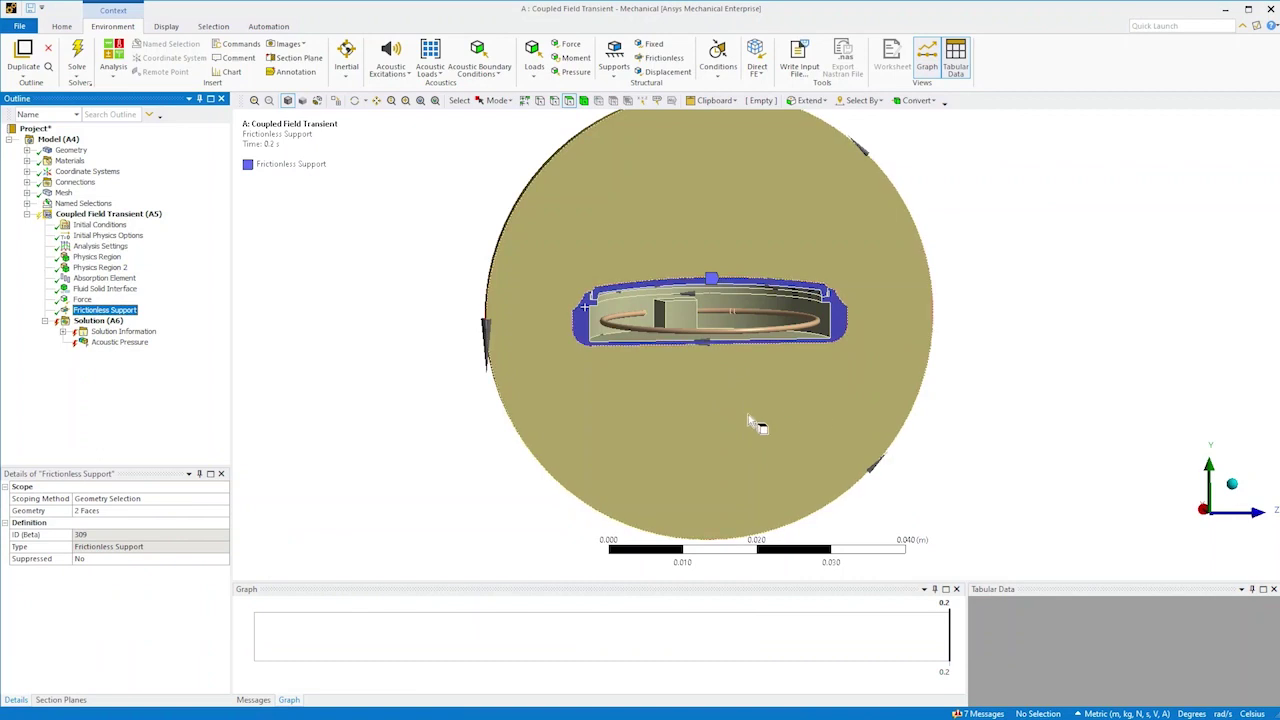
Hide the large surrounding acoustic body.
left_click(760, 423)
right_click(703, 426)
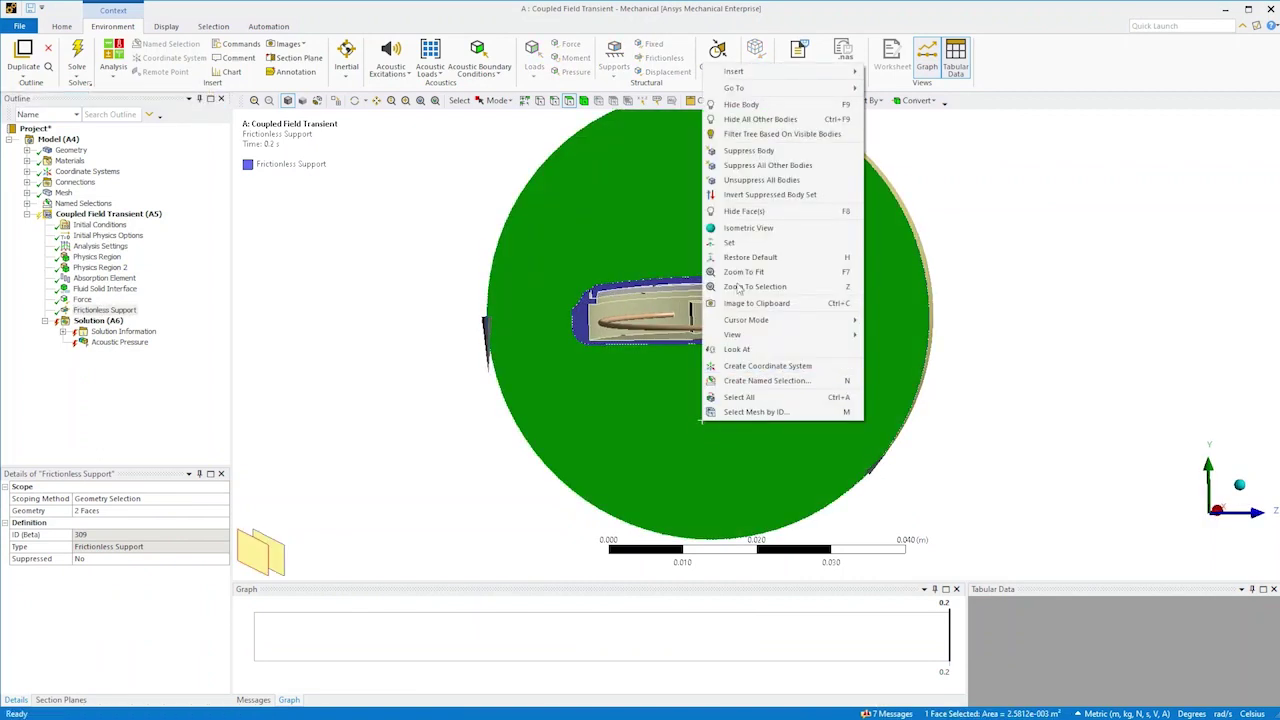
left_click(755, 134)
middle_click_drag(781, 406, 774, 354)
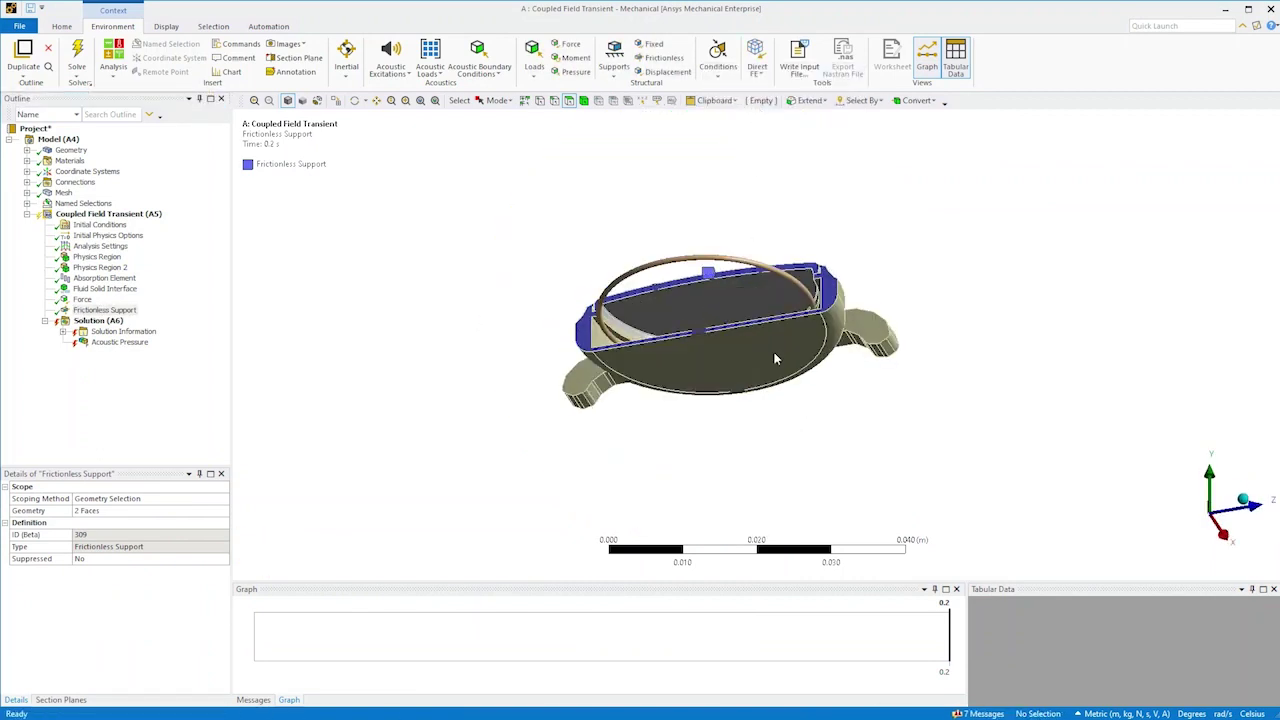
Insert a structural Displacement on the small cylindrical face at the end of one of the case lugs.
scroll(908, 357, "up", 4)
left_click(1016, 350)
right_click(1020, 360)
mouse_move(1053, 369)
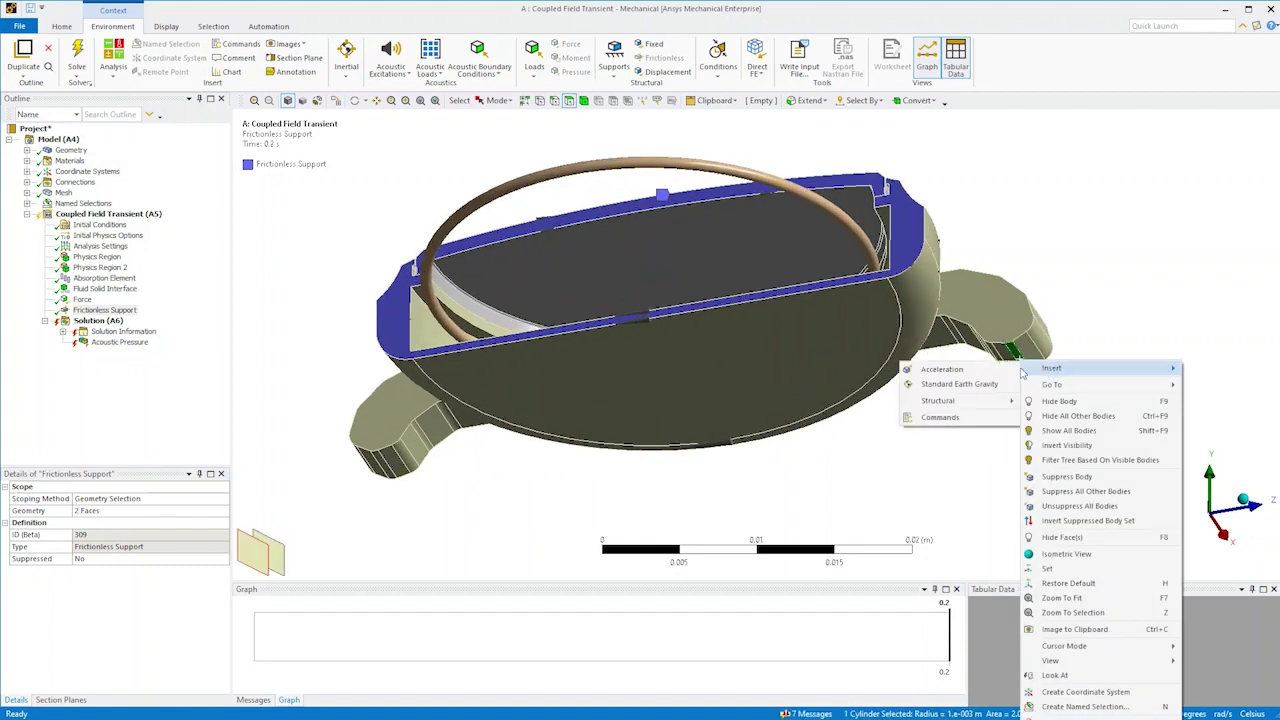
mouse_move(960, 400)
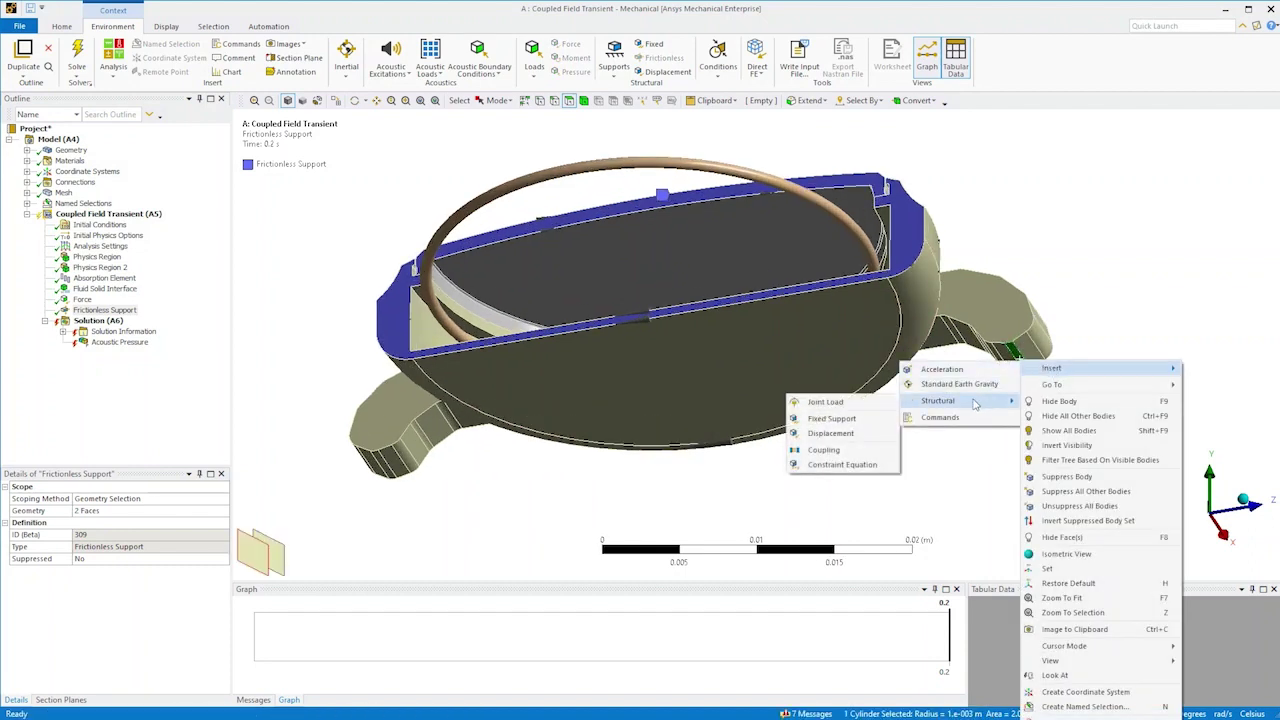
left_click(835, 433)
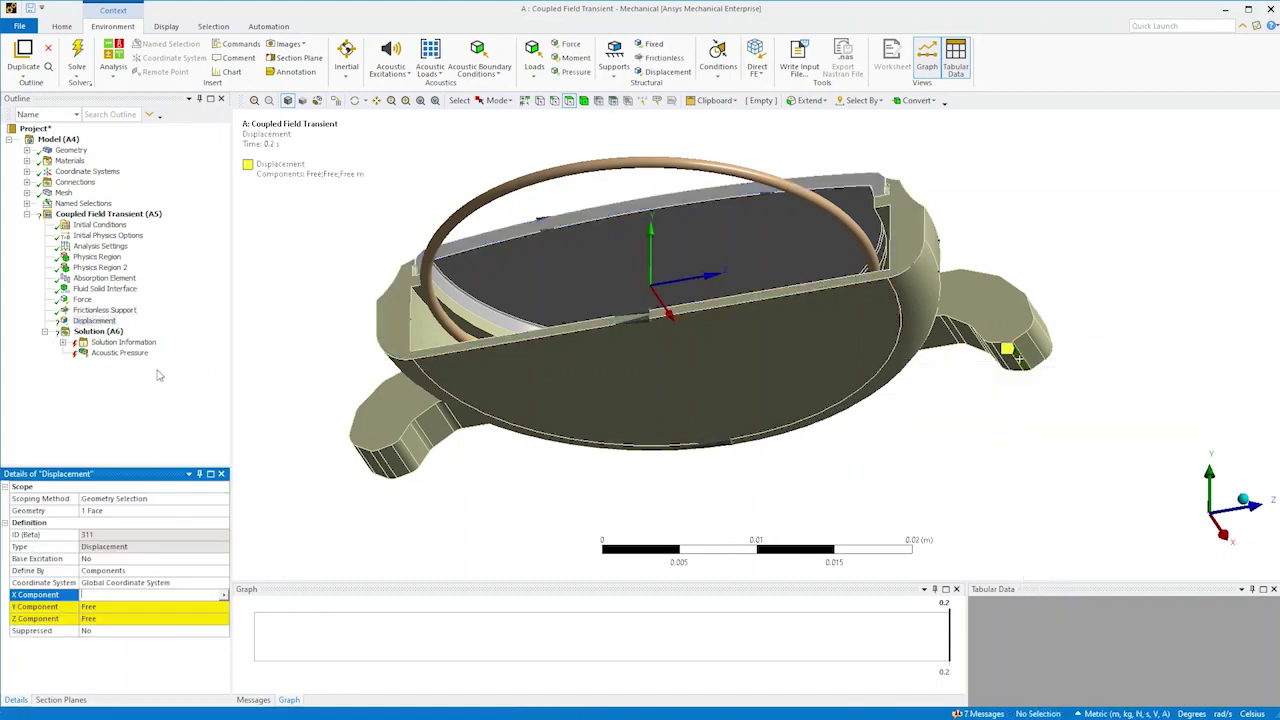
Set the Displacement's Y component to 0 m, leaving X and Z free.
left_click(103, 607)
type("0")
key("Return")
middle_click_drag(820, 360, 378, 290)
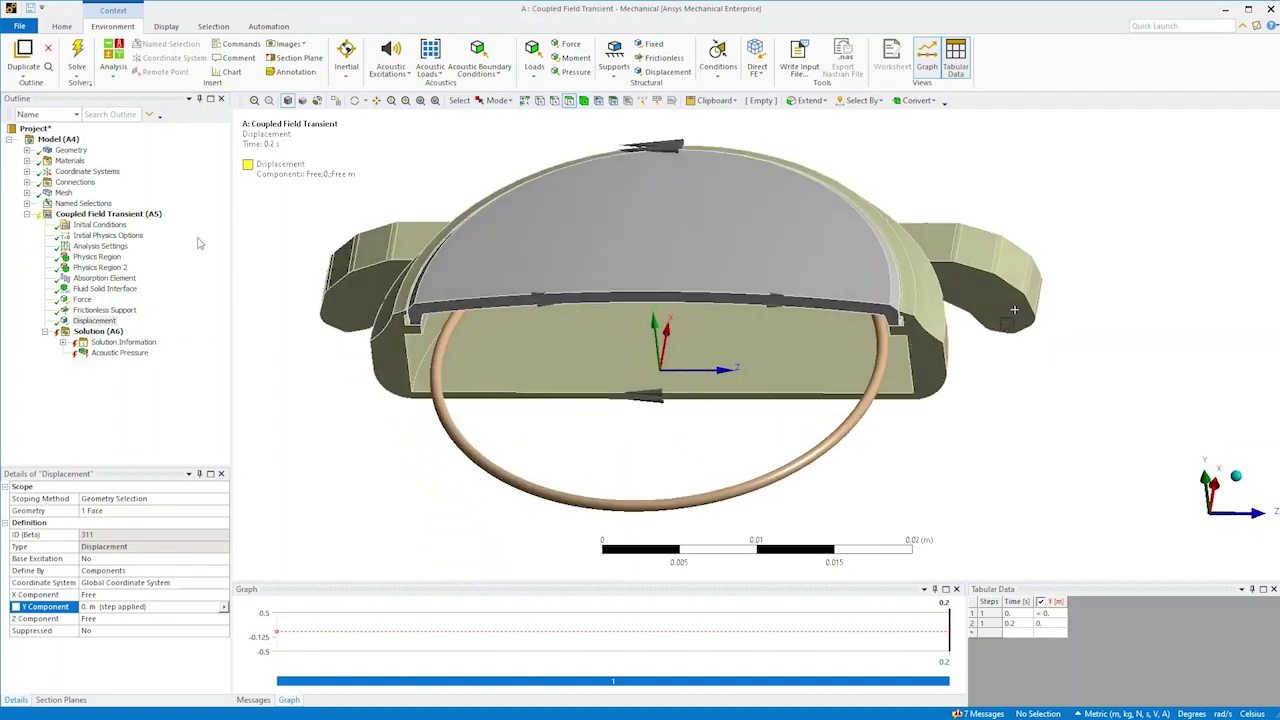
Insert a Commands (APDL) object under the Coupled Field Transient analysis.
left_click(100, 214)
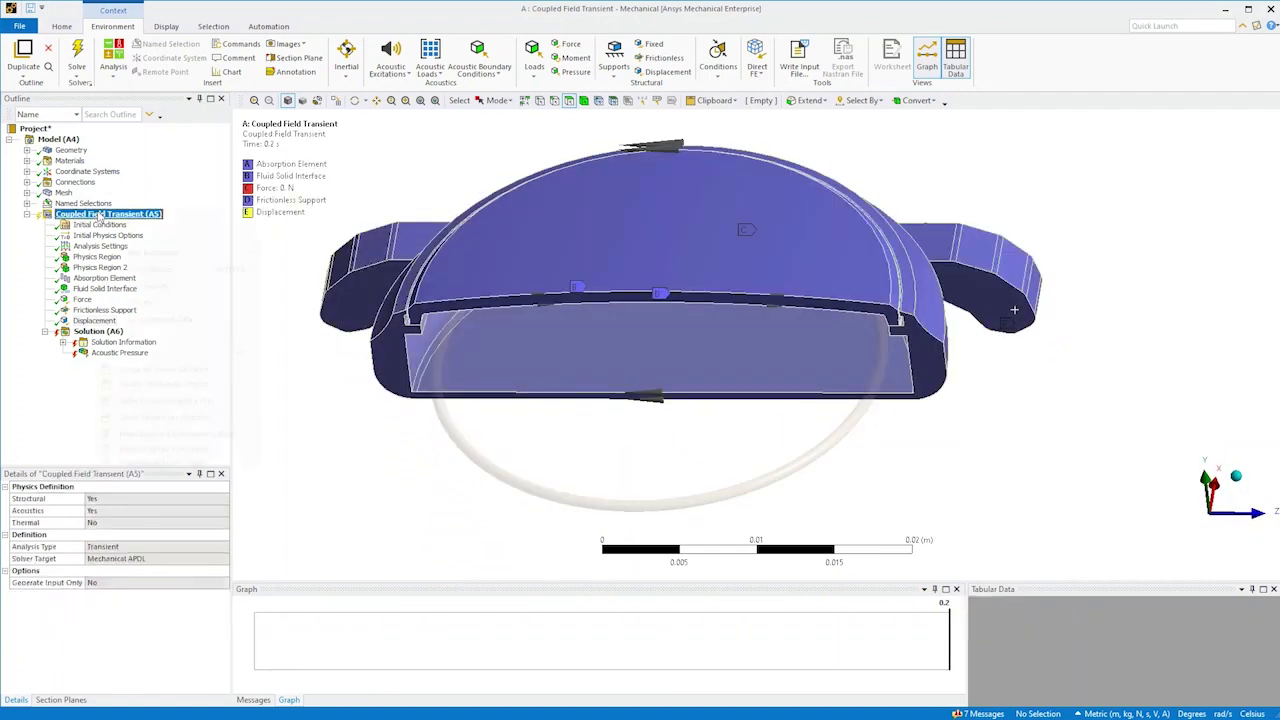
right_click(100, 214)
mouse_move(135, 219)
left_click(298, 317)
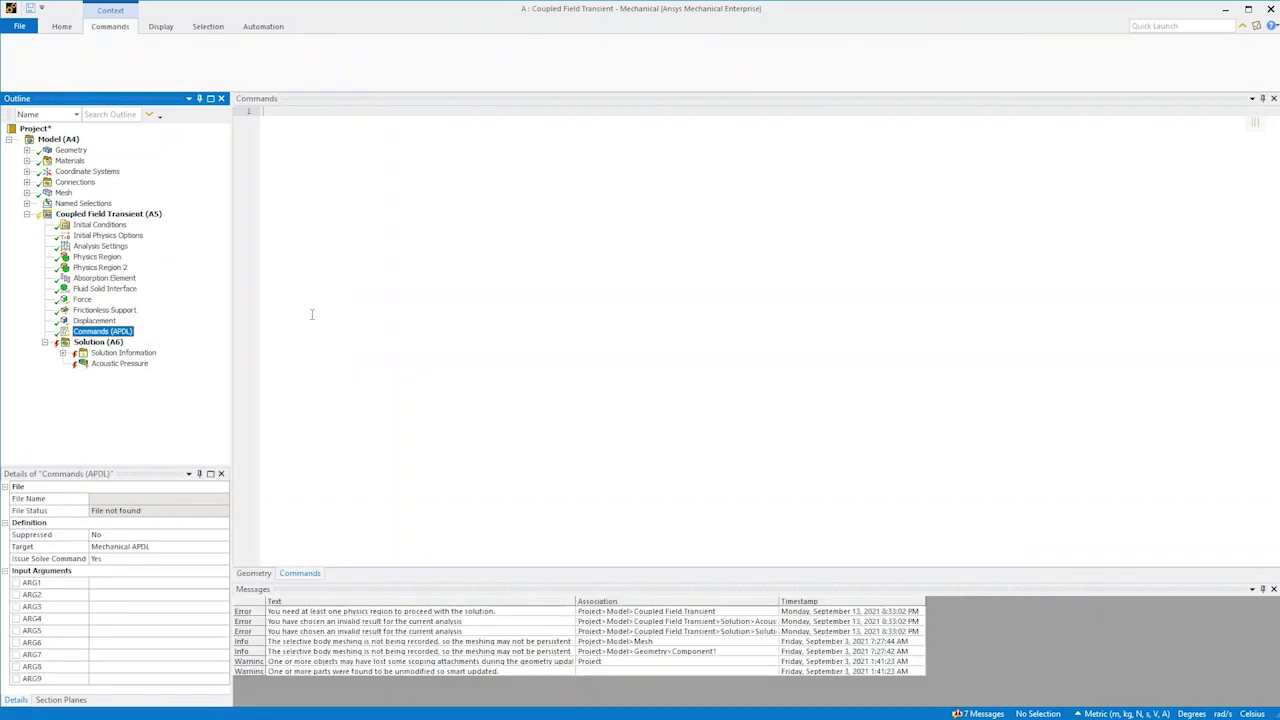
Import Skim_Results.mac from the Watch_Acoustics folder into the commands object and rename the object based on its definition.
right_click(120, 334)
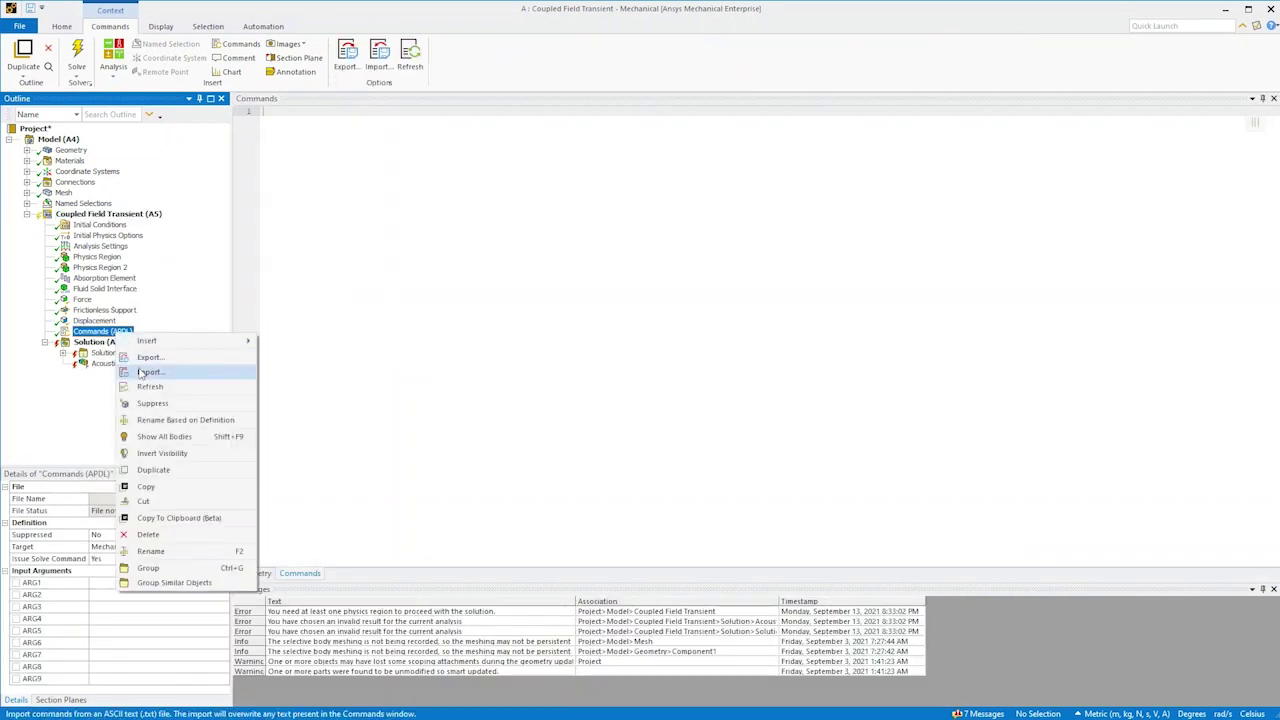
left_click(147, 371)
left_click(670, 456)
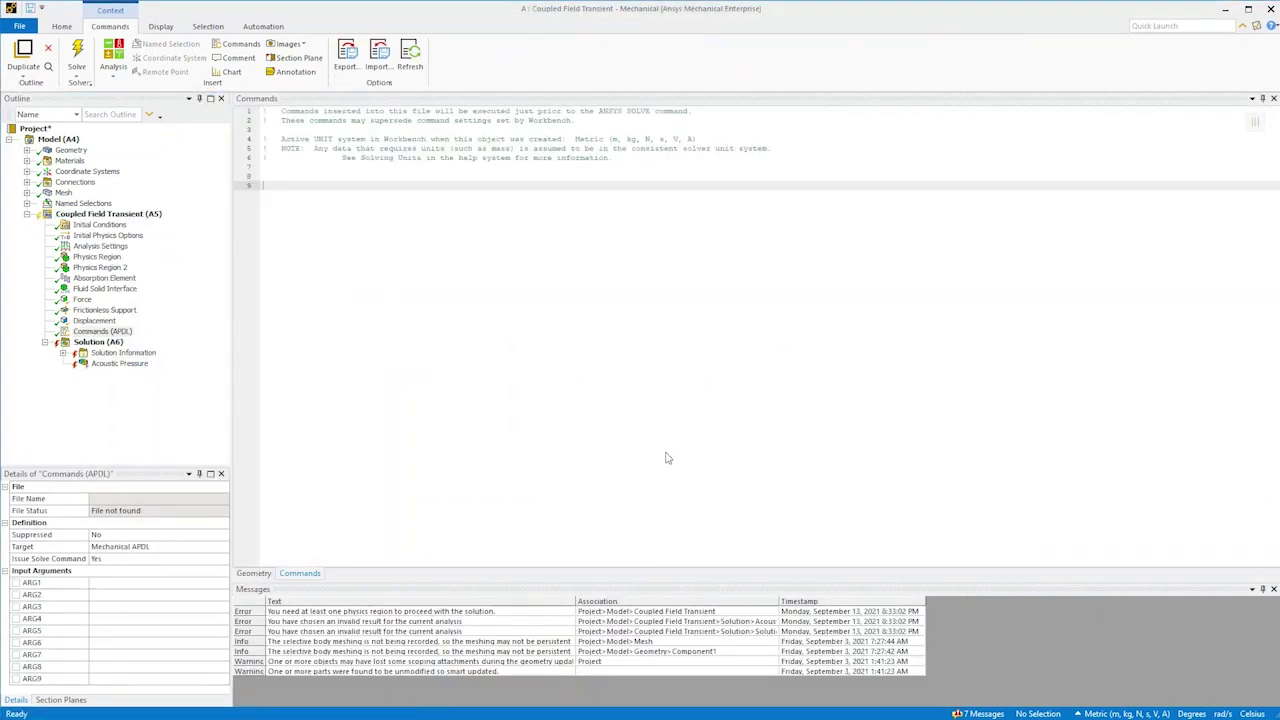
double_click(590, 311)
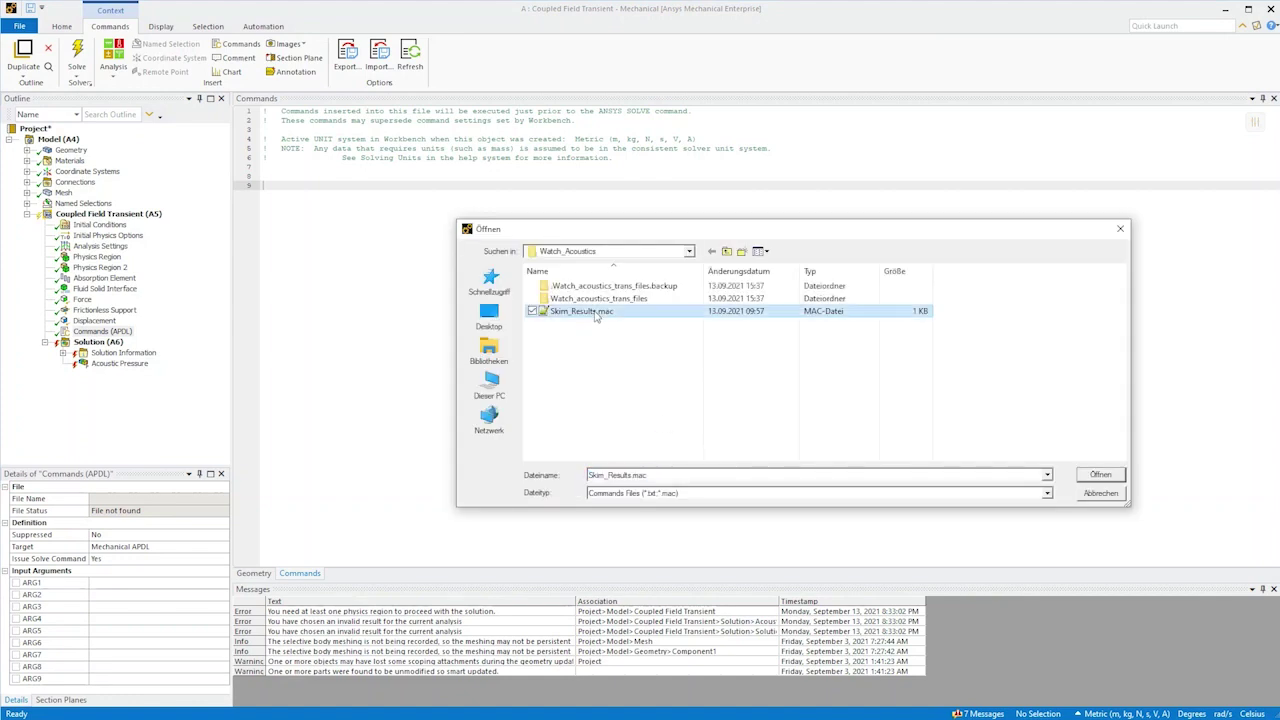
right_click(107, 333)
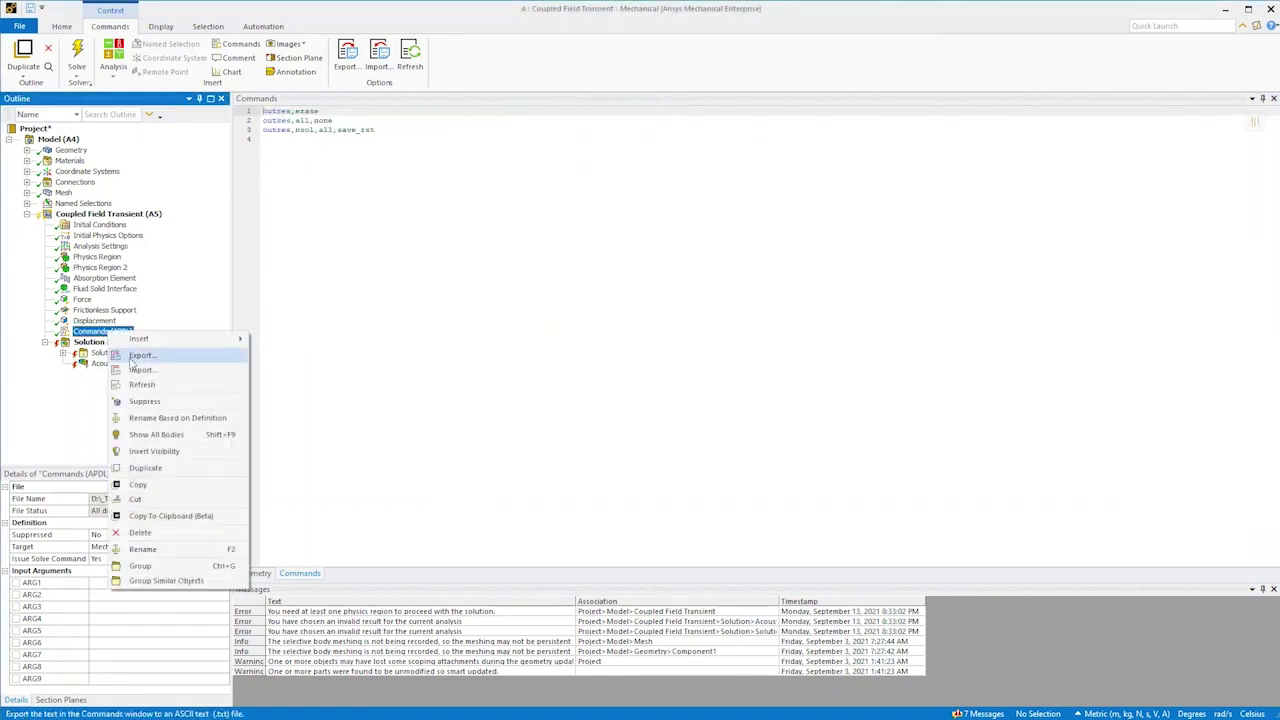
left_click(143, 419)
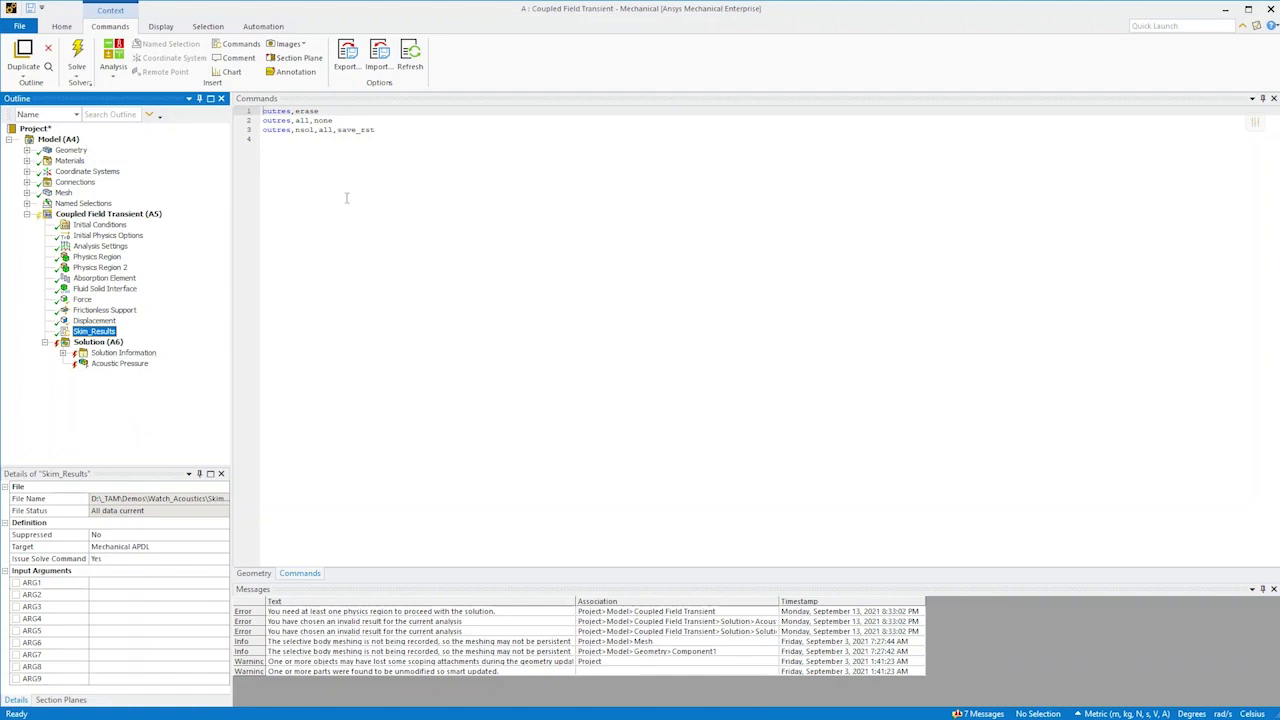
Copy the component name save_rst from the commands, open Named Selections and show all bodies of the model.
left_click_drag(378, 134, 346, 131)
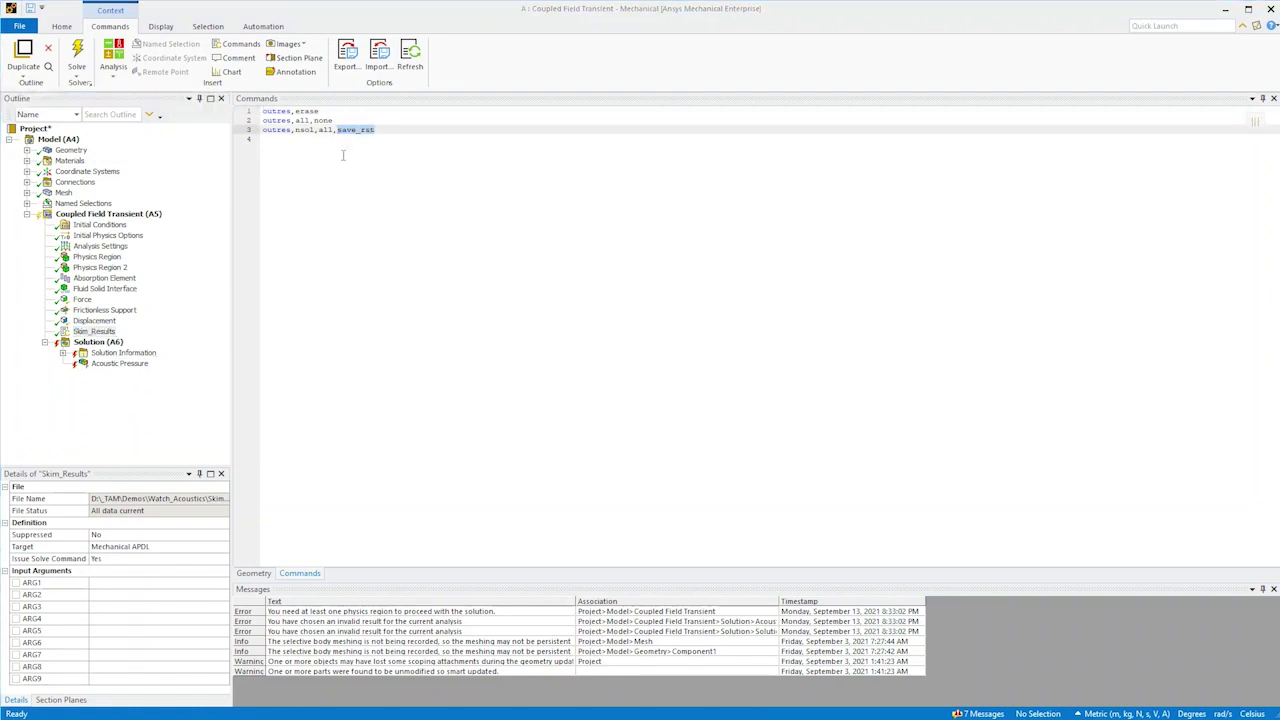
left_click(80, 203)
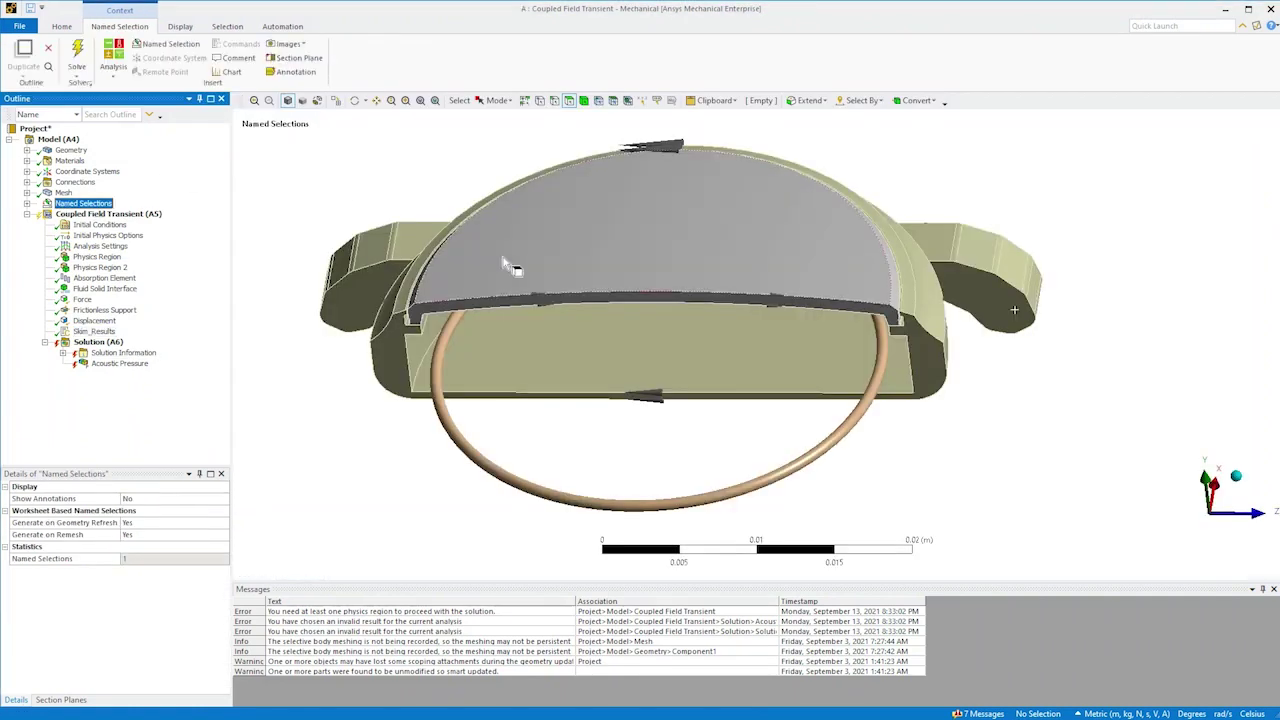
right_click(468, 214)
left_click(510, 253)
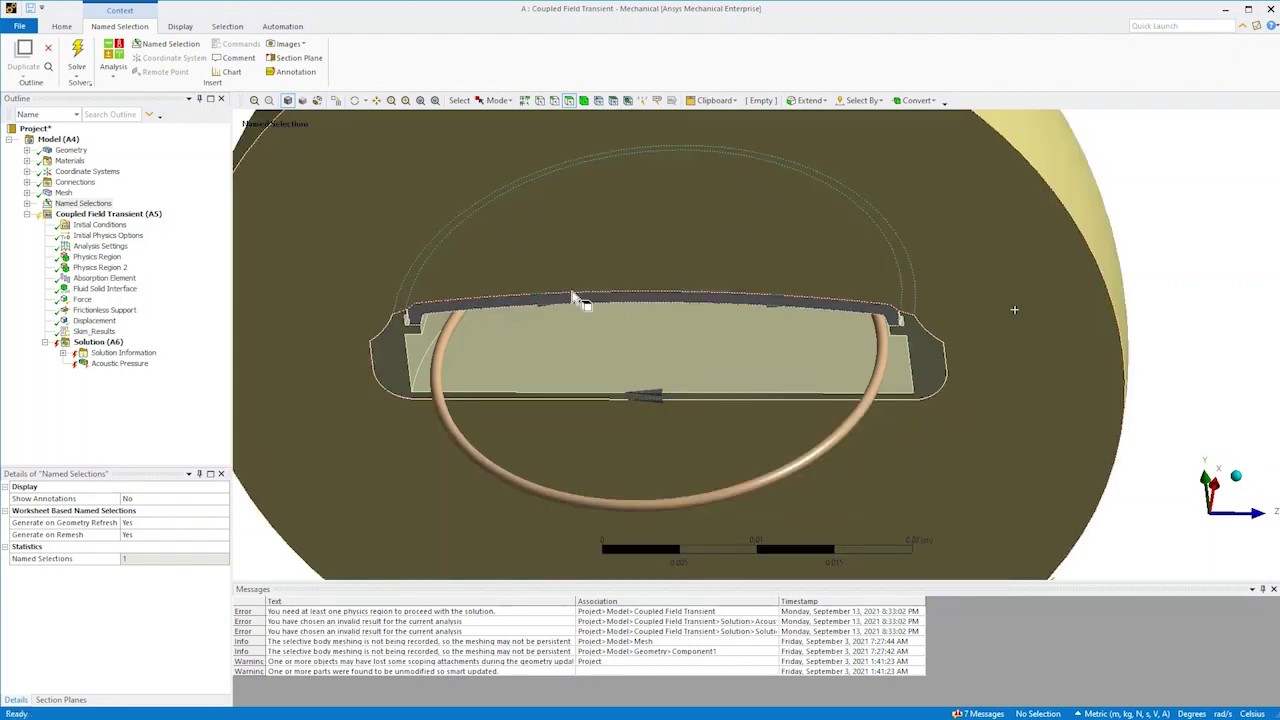
Insert a named selection containing the section faces of the acoustic body, case and glass together with the ring's faces.
middle_click_drag(573, 300, 606, 240)
scroll(611, 245, "up", 3)
scroll(620, 252, "down", 4)
left_click(606, 289)
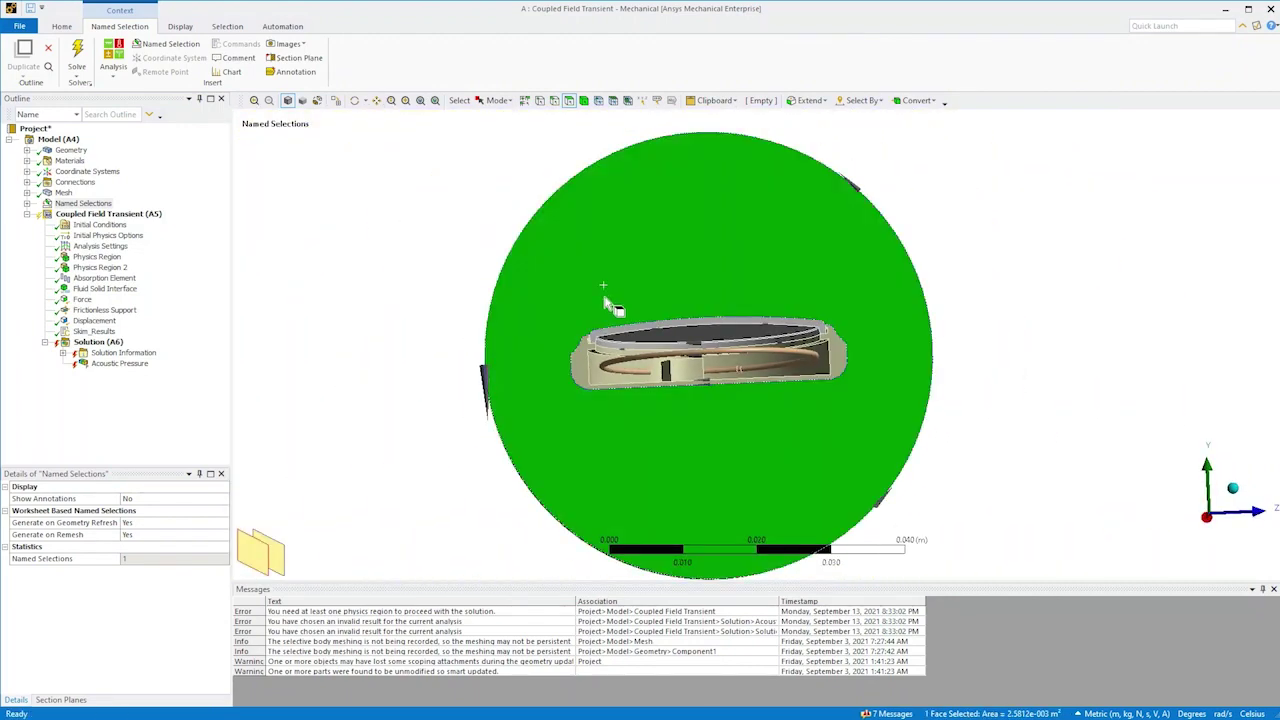
left_click(592, 350, "ctrl")
middle_click_drag(706, 366, 745, 378)
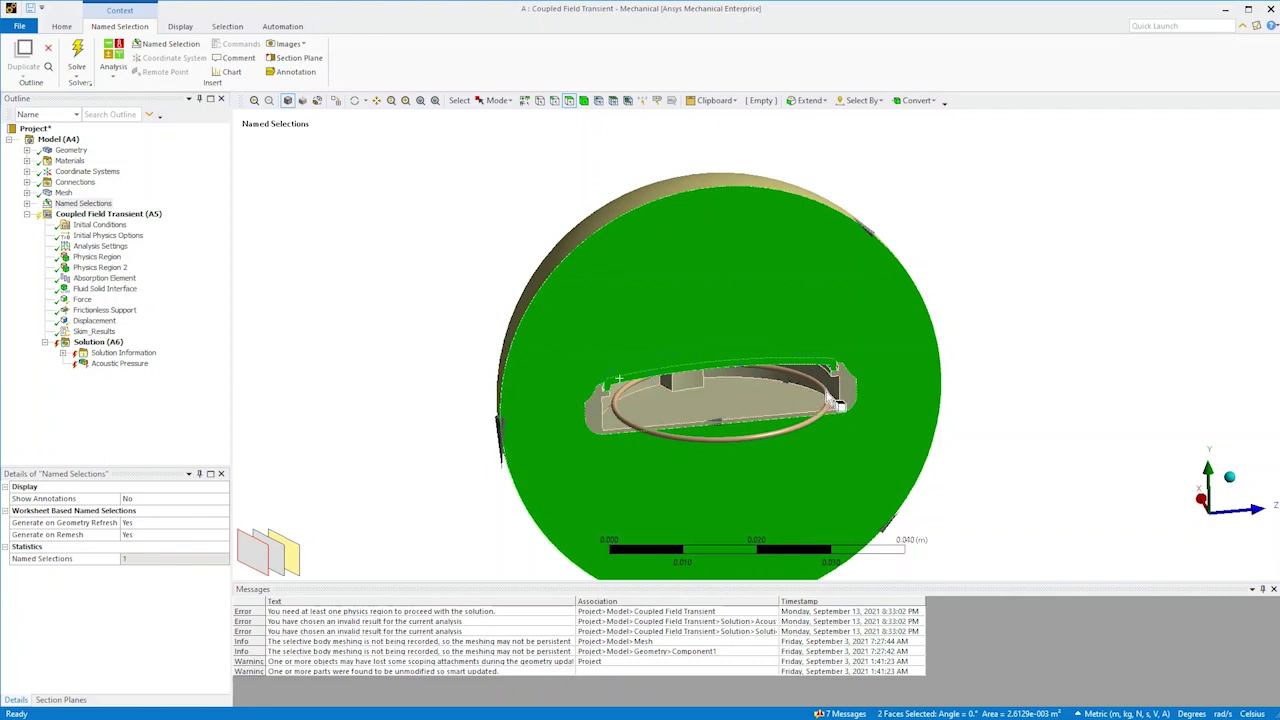
left_click(827, 393, "ctrl")
mouse_move(786, 412)
middle_mouse_down()
mouse_move(778, 402)
mouse_move(799, 404)
mouse_move(790, 398)
middle_mouse_up()
right_click(394, 285)
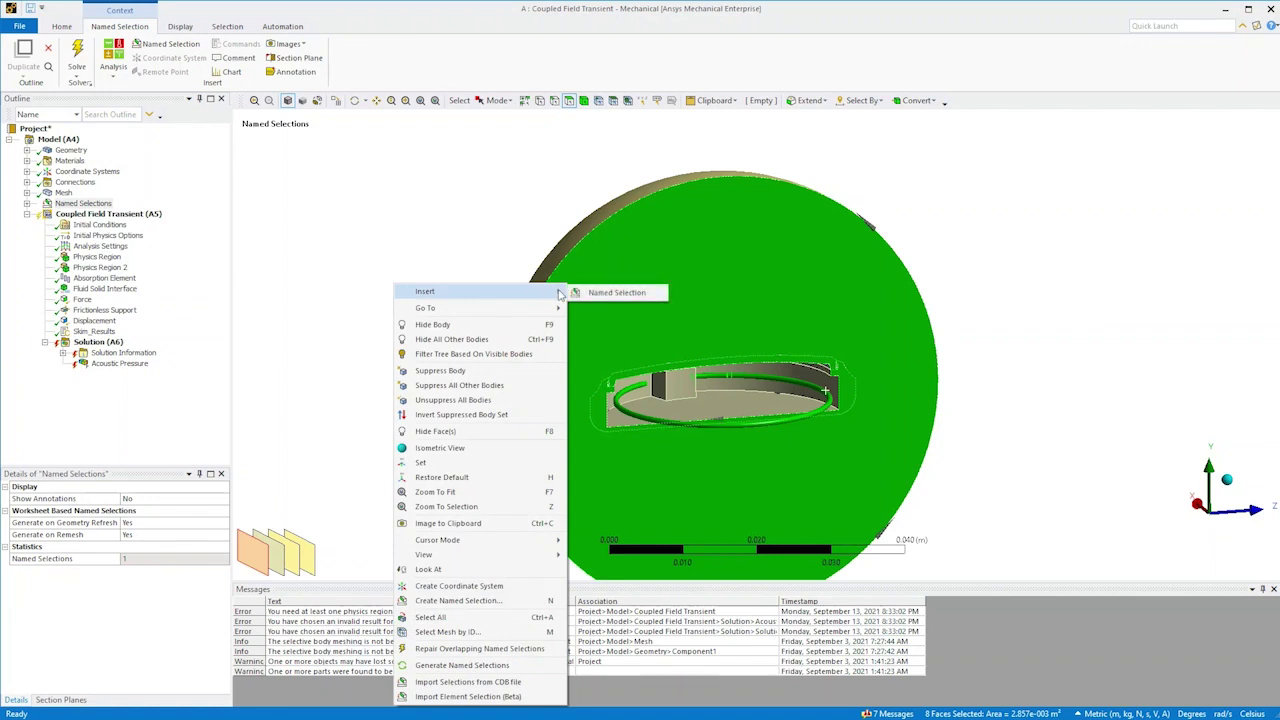
left_click(588, 292)
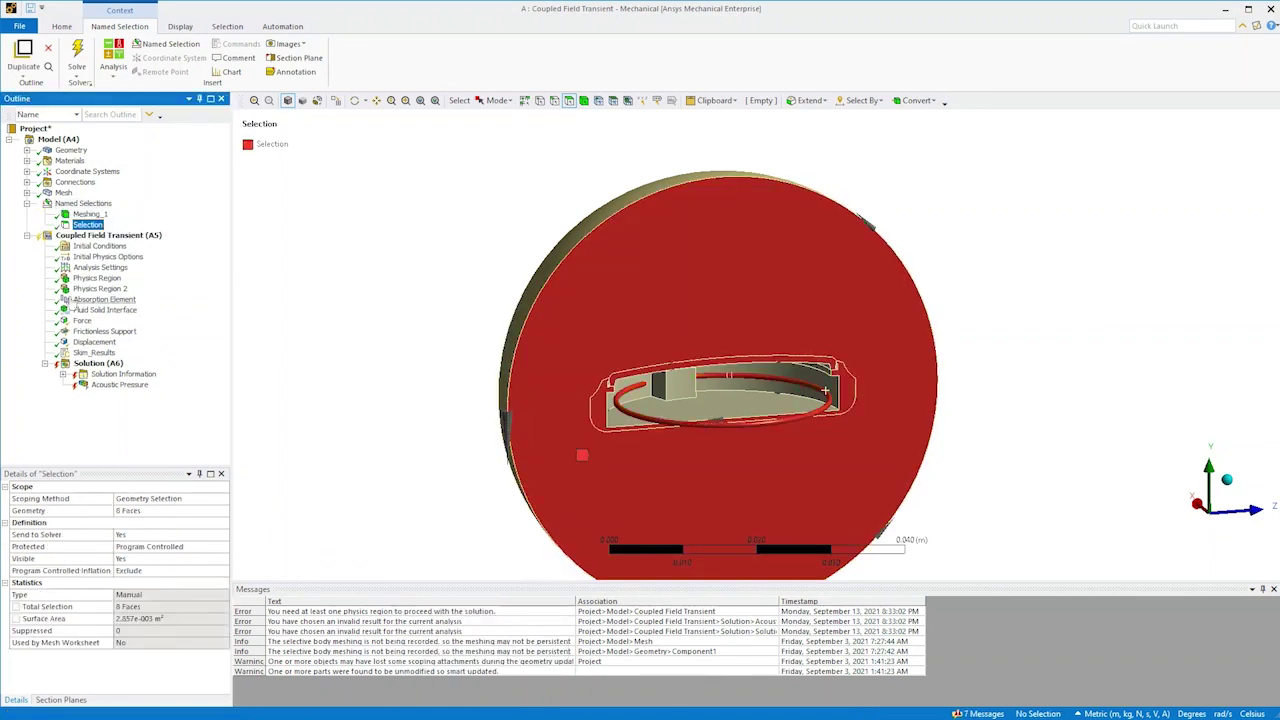
Rename the new named selection to save_rst.
right_click(88, 225)
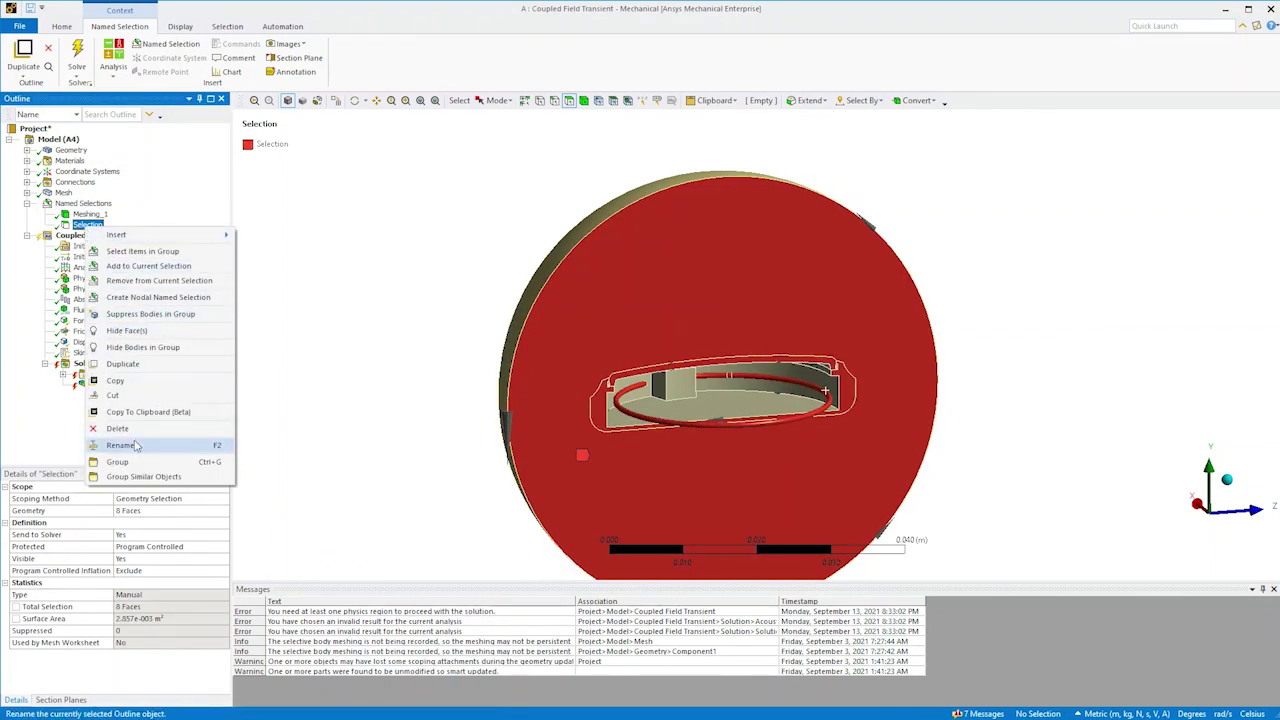
left_click(120, 445)
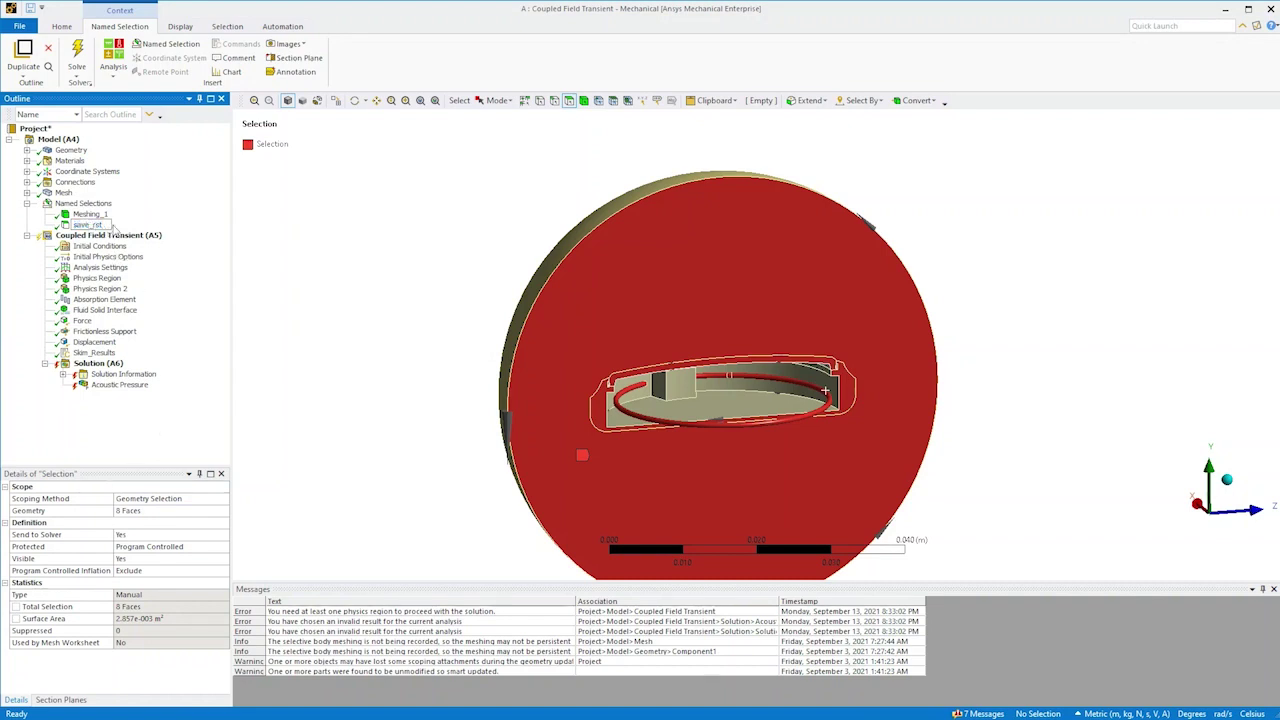
left_click(263, 232)
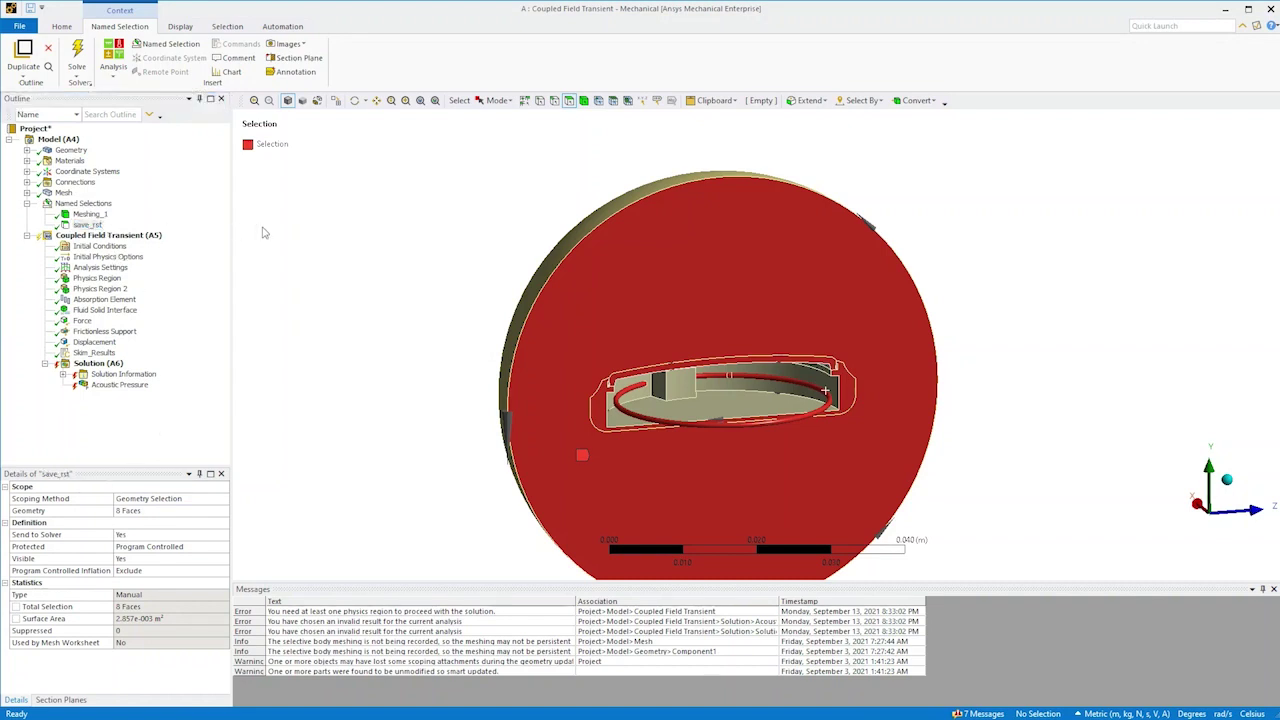
Insert a Total Deformation result under Solution.
left_click(97, 366)
right_click(97, 366)
mouse_move(160, 369)
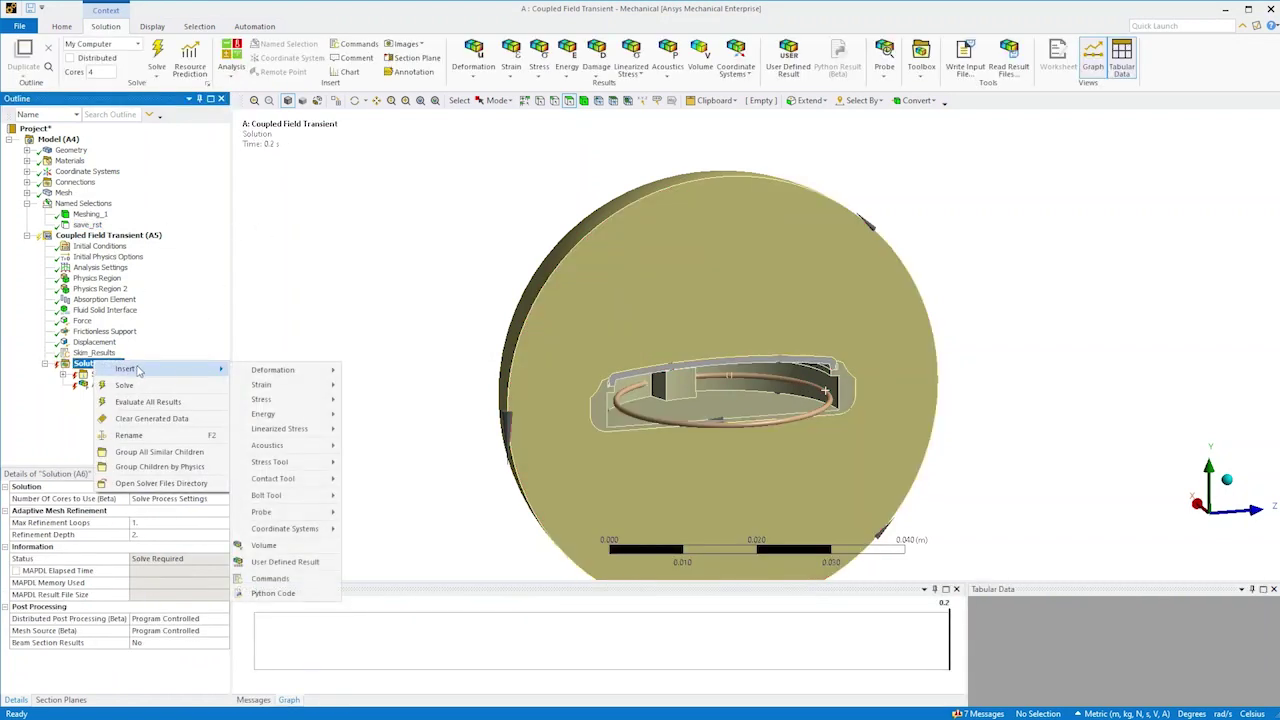
mouse_move(302, 372)
left_click(368, 371)
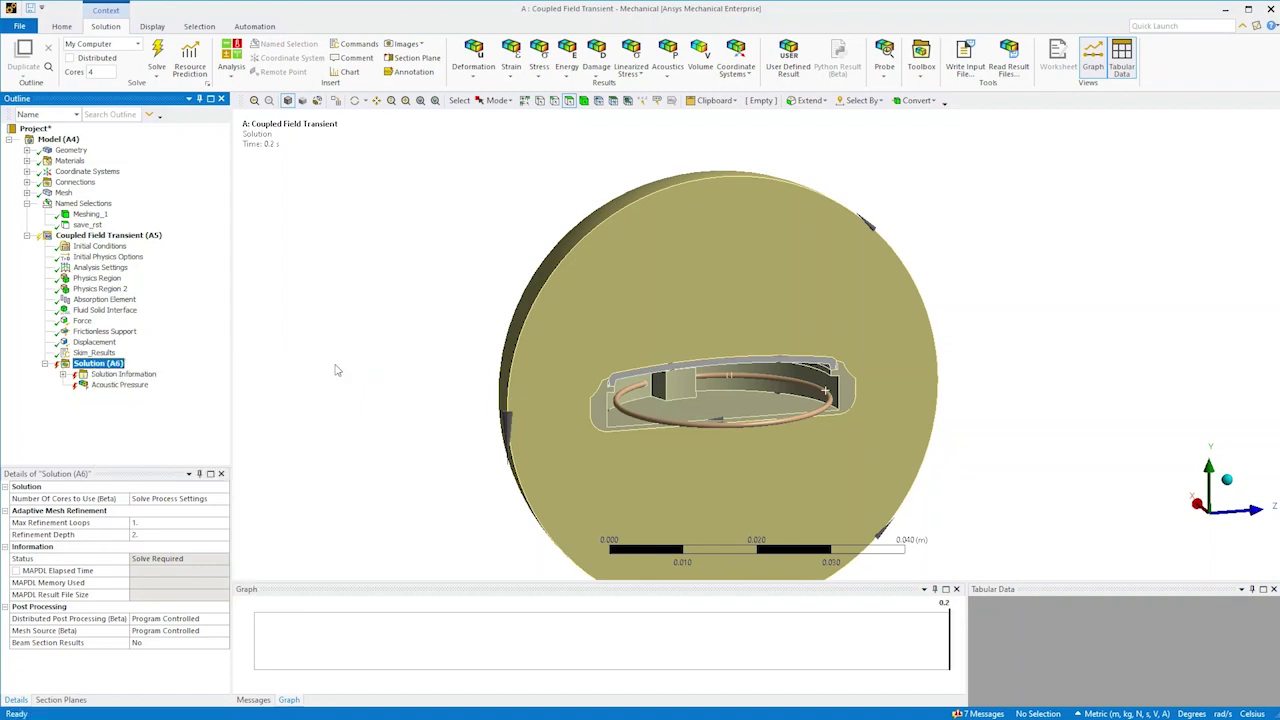
Insert a second Acoustic Pressure result scoped to the single vertex at the top of the acoustic body's cut face.
left_click(92, 364)
right_click(92, 364)
mouse_move(160, 370)
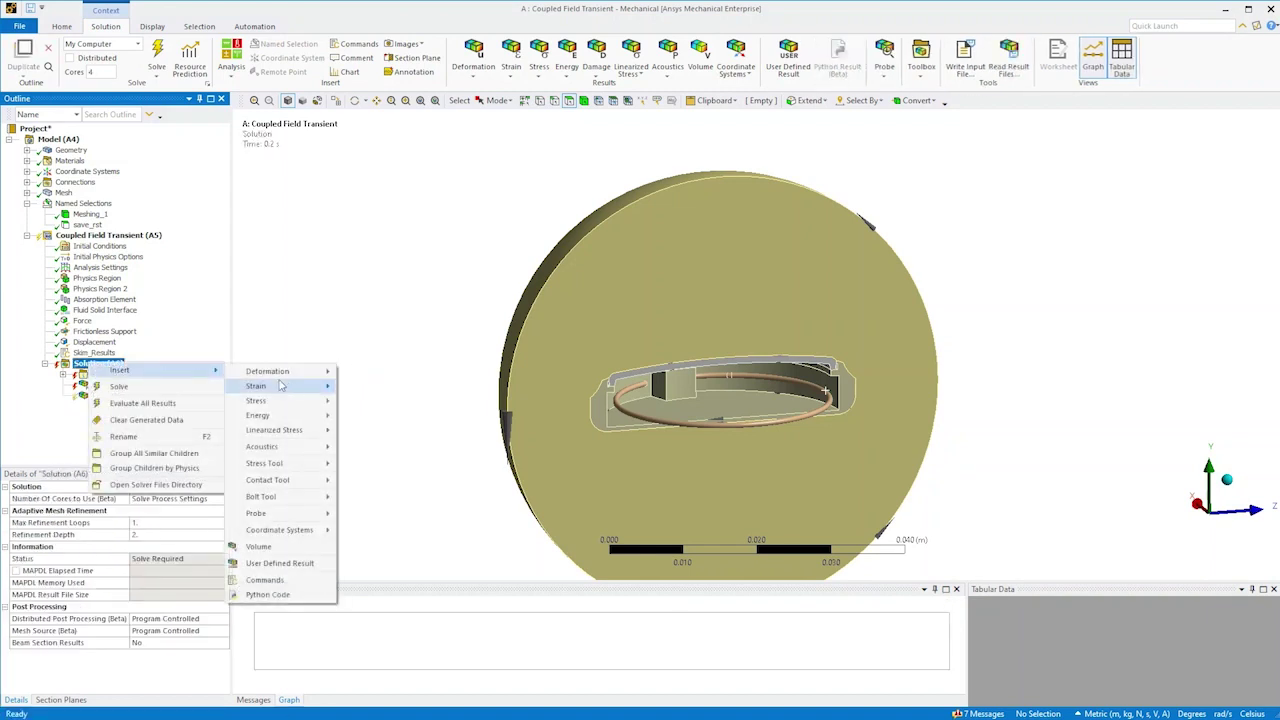
mouse_move(305, 448)
left_click(373, 449)
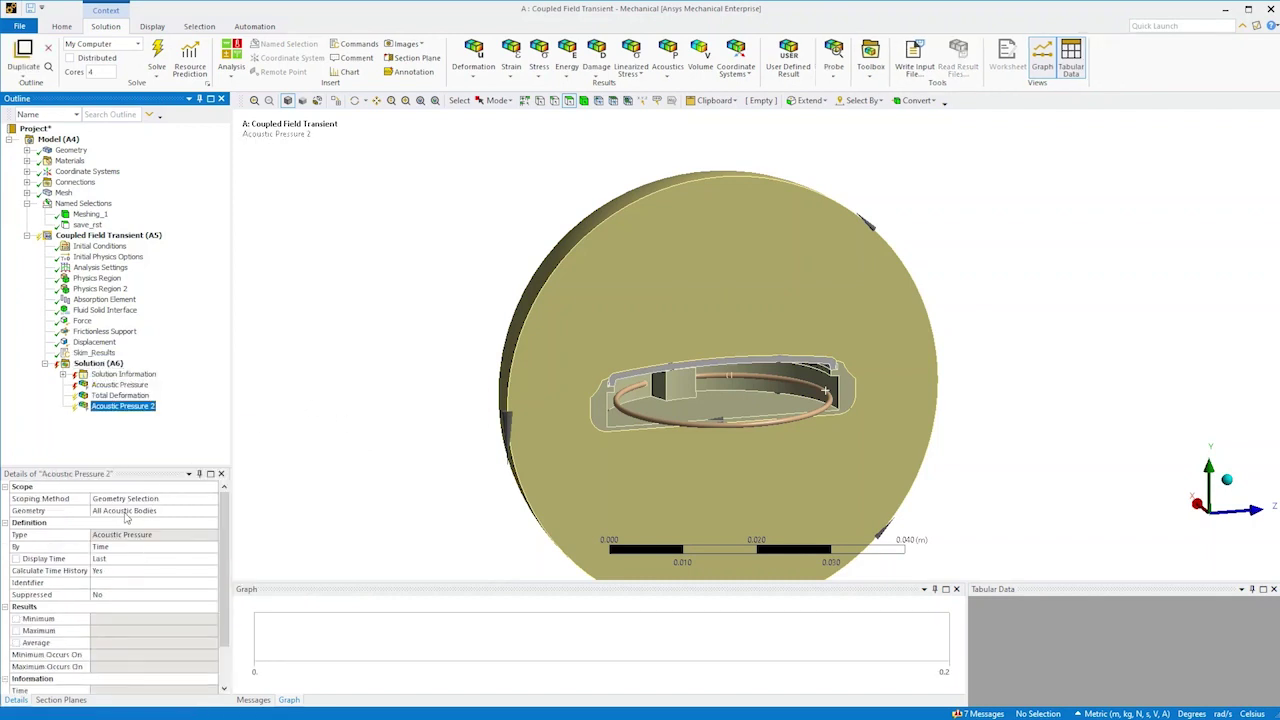
left_click(724, 182)
middle_click_drag(778, 248, 716, 292)
left_click(120, 511)
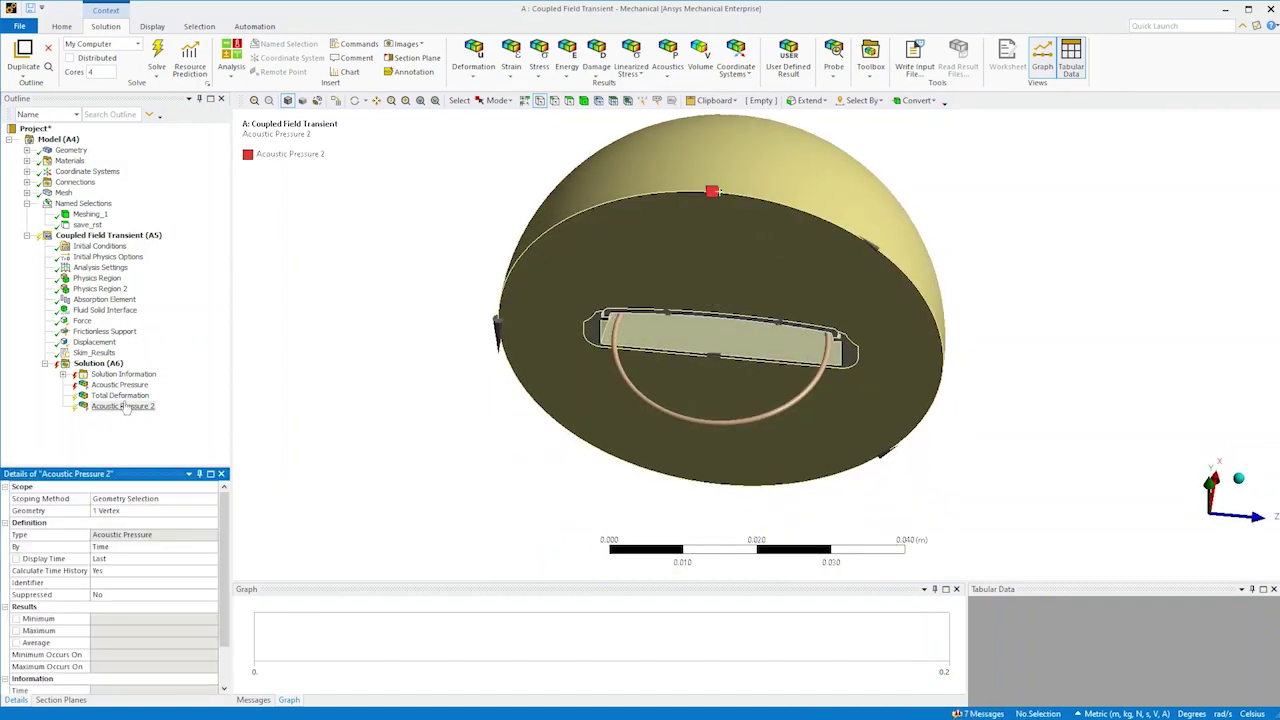
Solve the coupled field transient analysis.
left_click(98, 363)
right_click(98, 363)
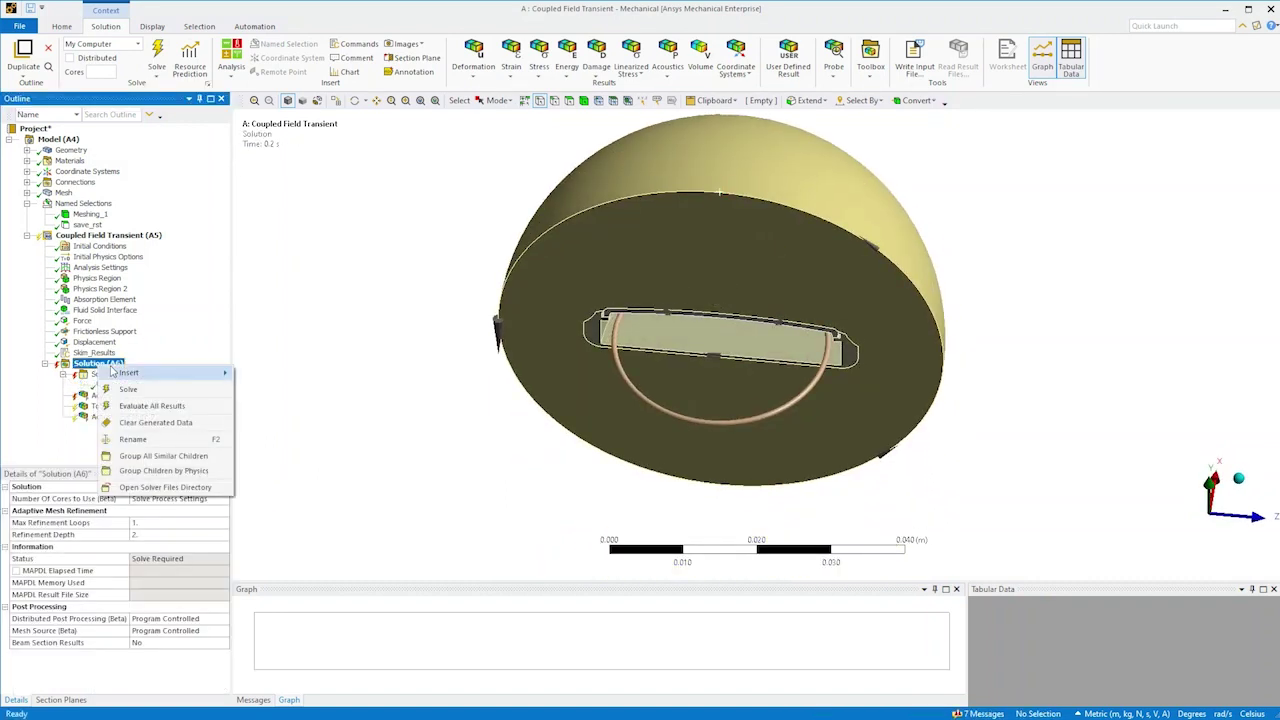
key("Escape")
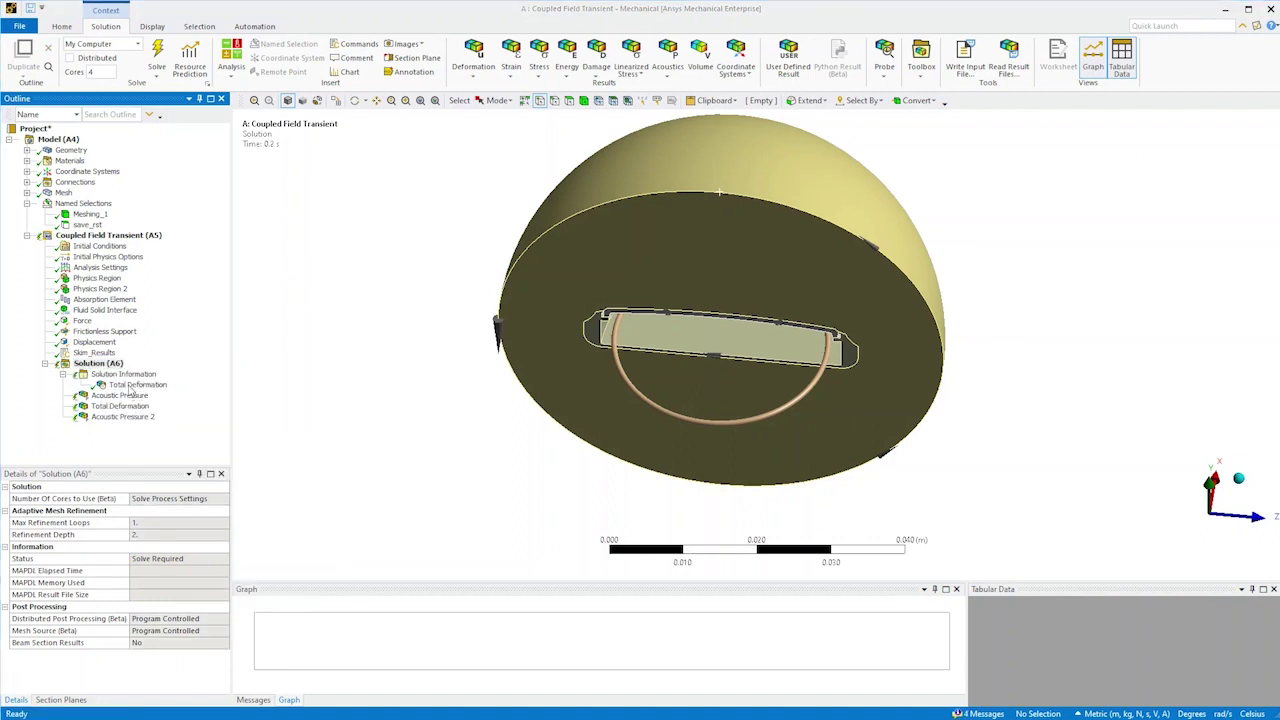
Switch the Total Deformation tracker under Solution Information to automatic update mode.
left_click(130, 387)
right_click(130, 387)
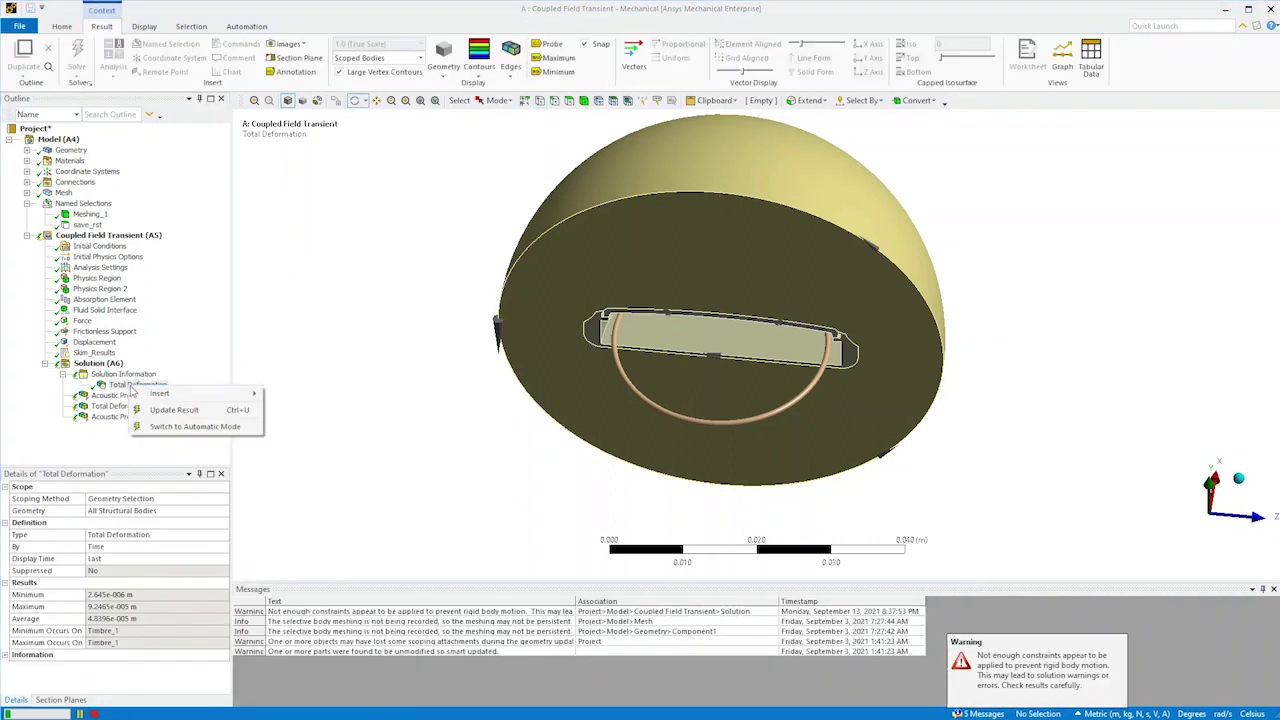
left_click(185, 426)
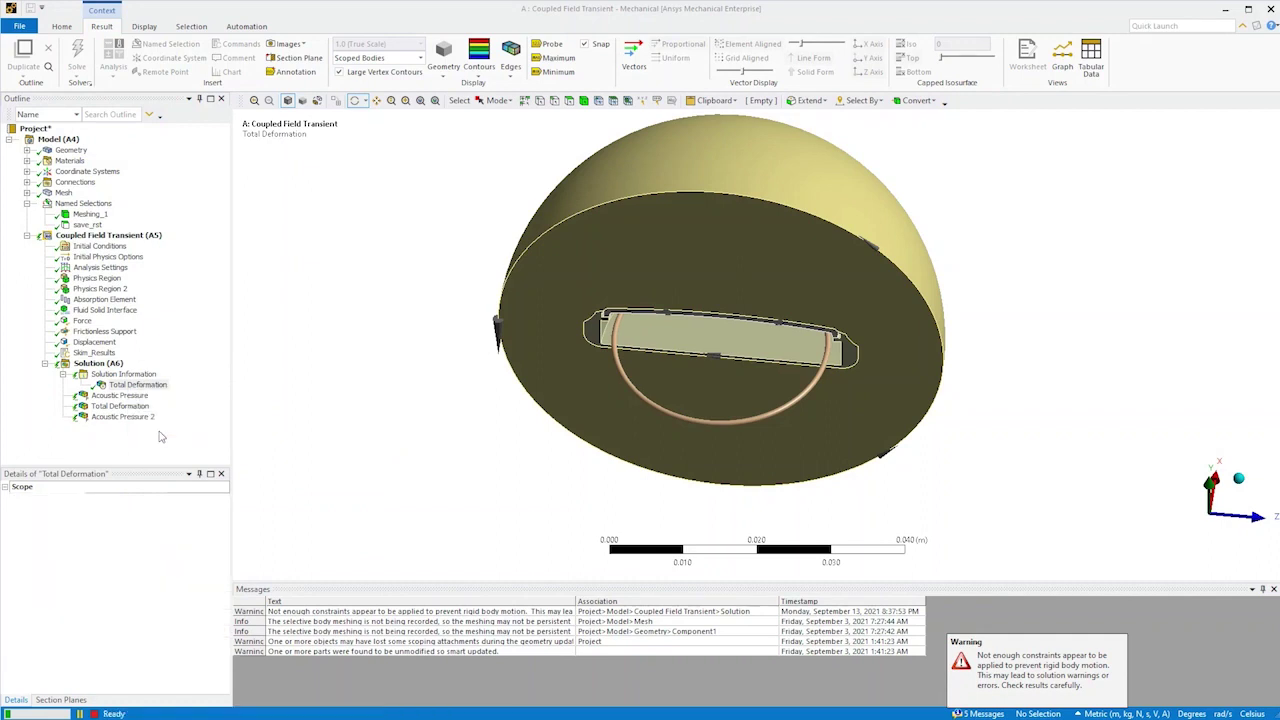
Set the deformation display scale to Auto Scale and inspect the live Total Deformation of the ring and case from several angles.
left_click_drag(467, 474, 485, 404)
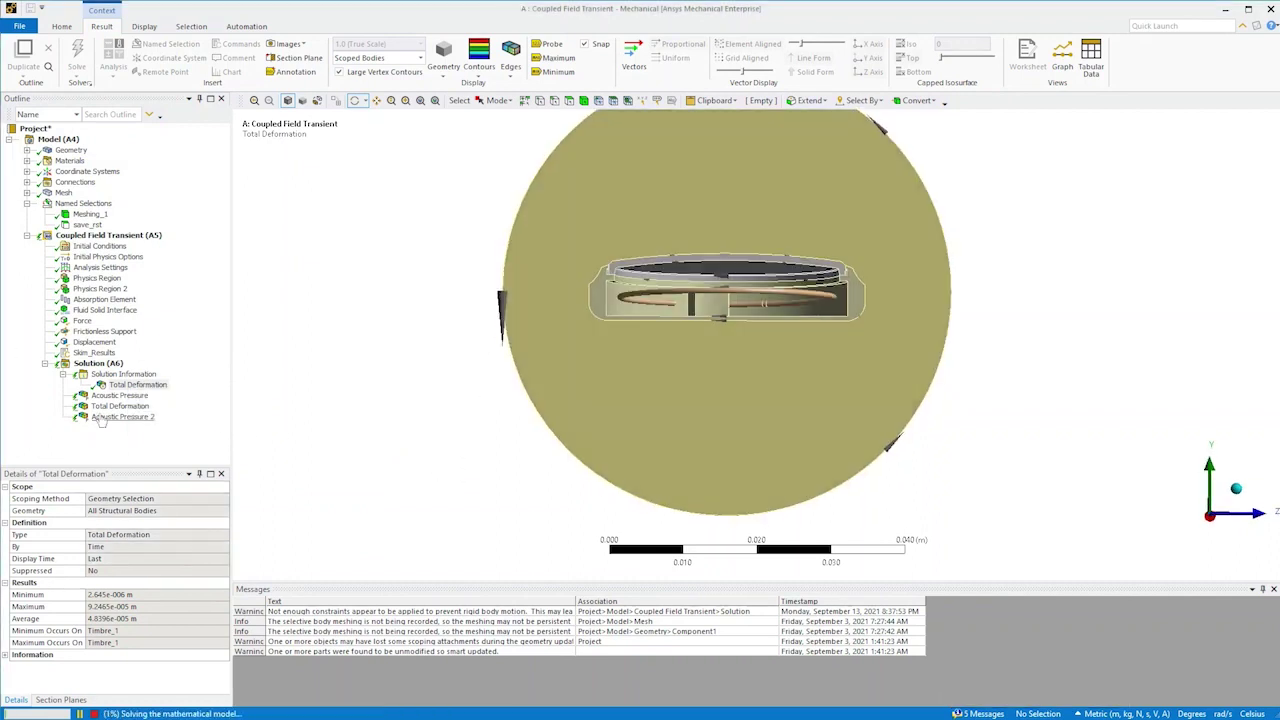
left_click_drag(758, 343, 788, 364)
scroll(800, 234, "up", 3)
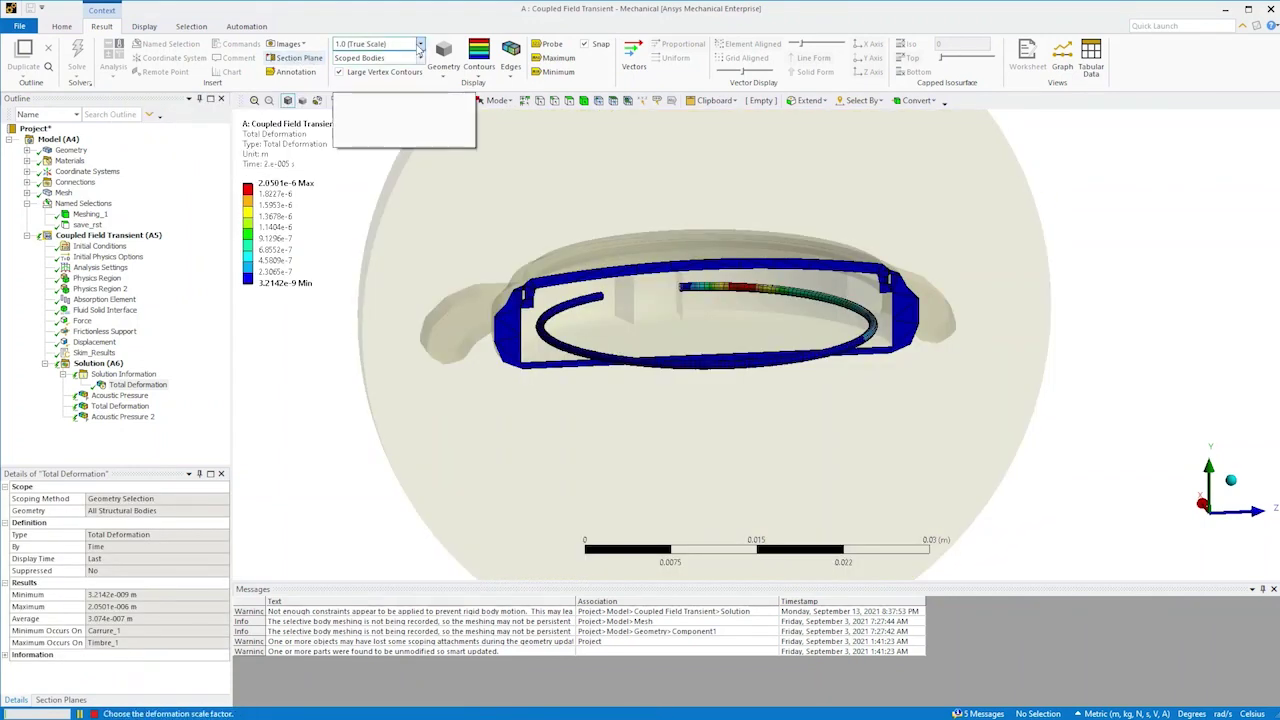
left_click(378, 44)
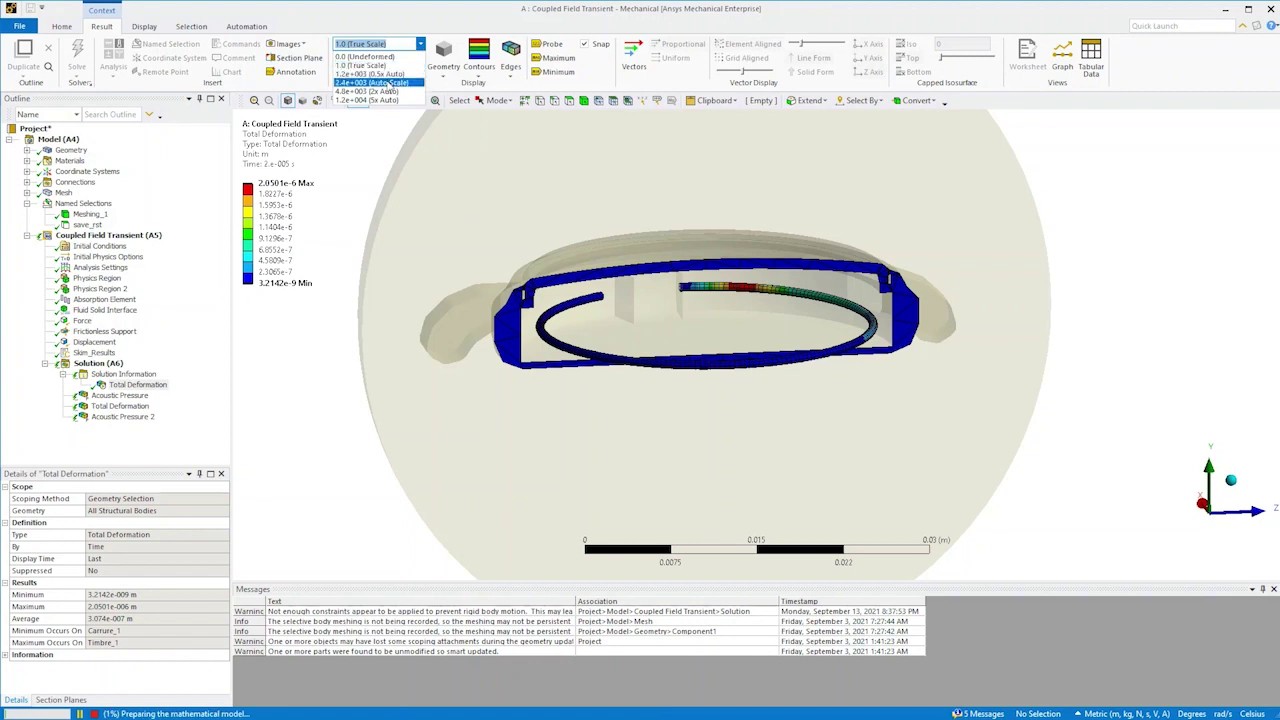
left_click(385, 82)
left_click_drag(735, 432, 785, 421)
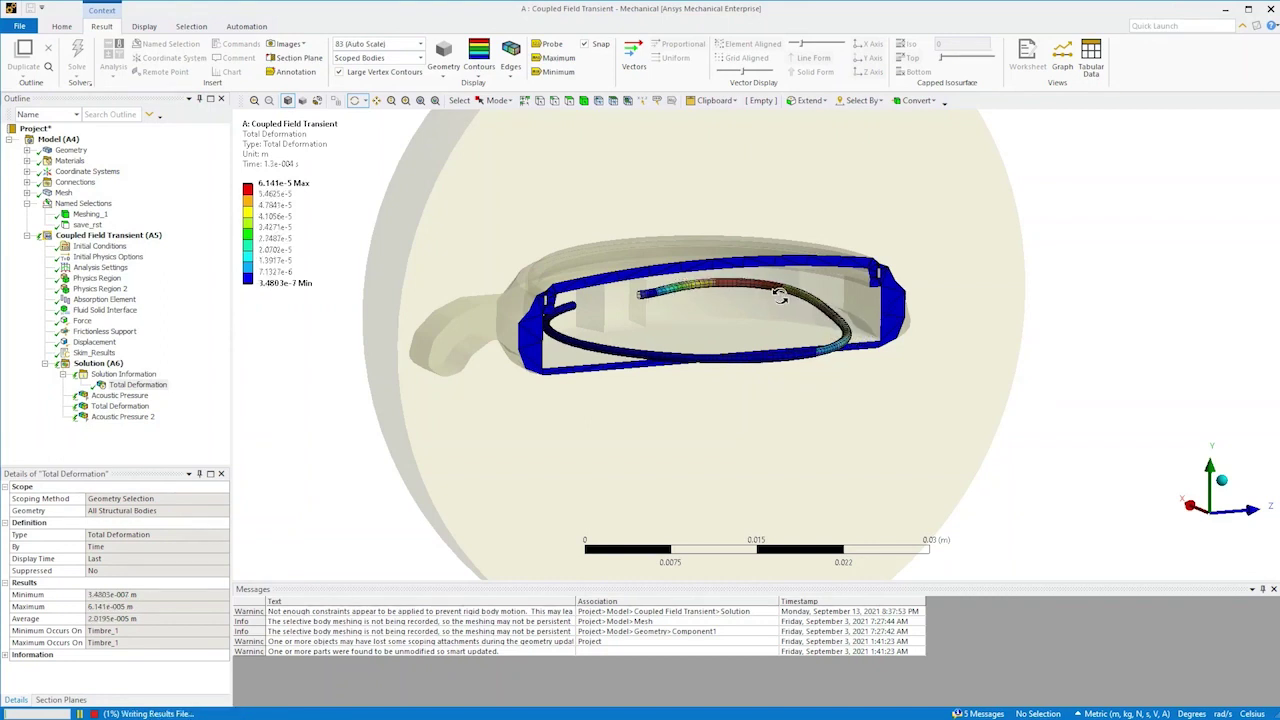
left_click_drag(843, 314, 886, 408)
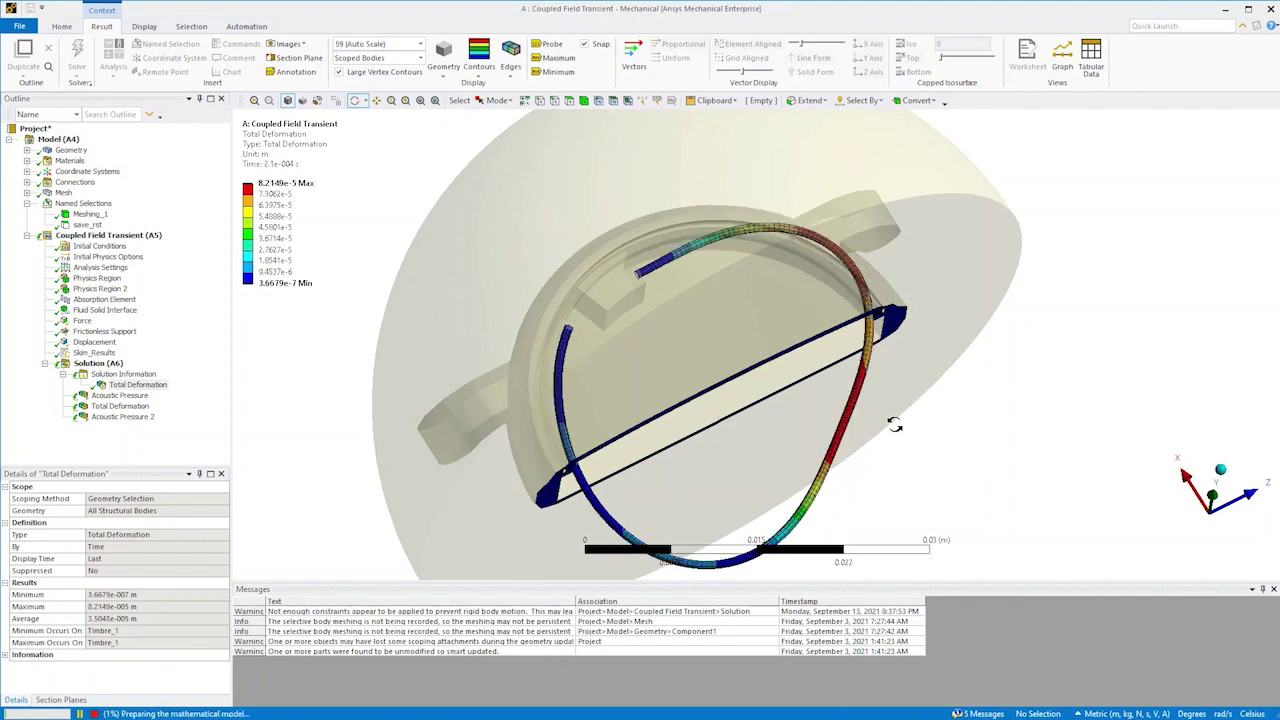
Review the solved Acoustic Pressure and Total Deformation contours, and enlarge the graph area for the deformation time history.
left_click_drag(895, 424, 902, 404)
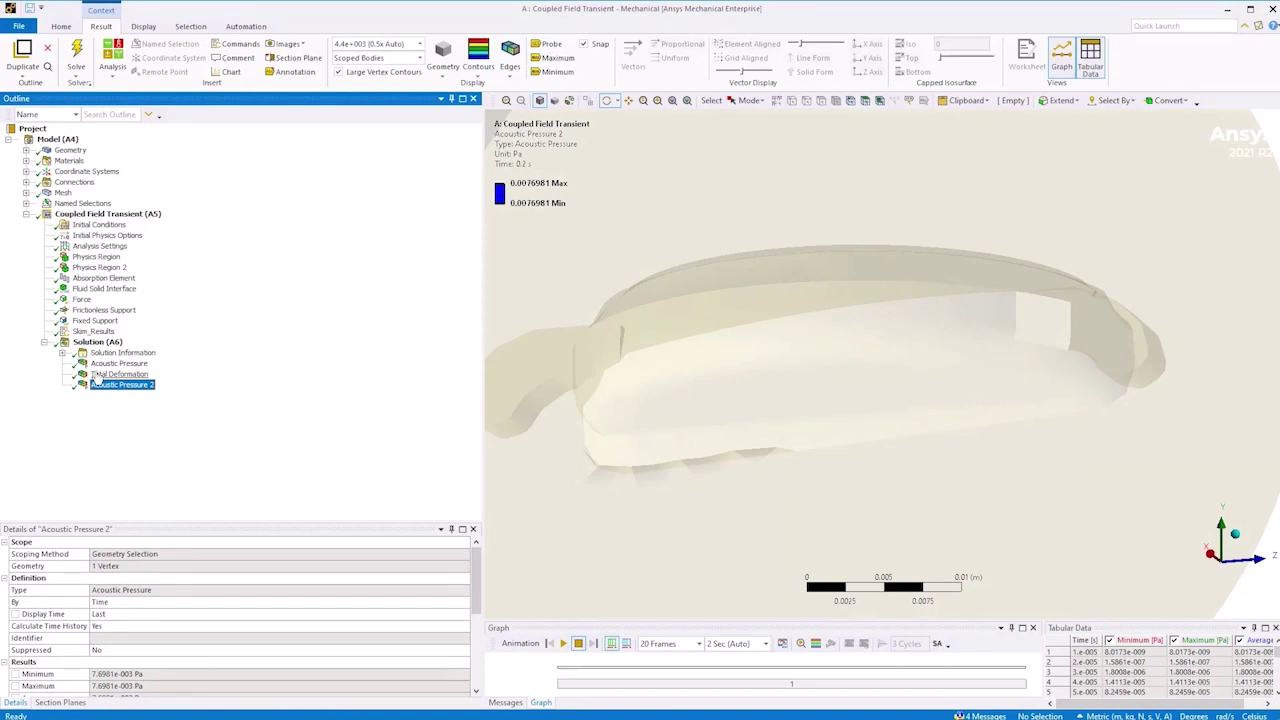
left_click(105, 364)
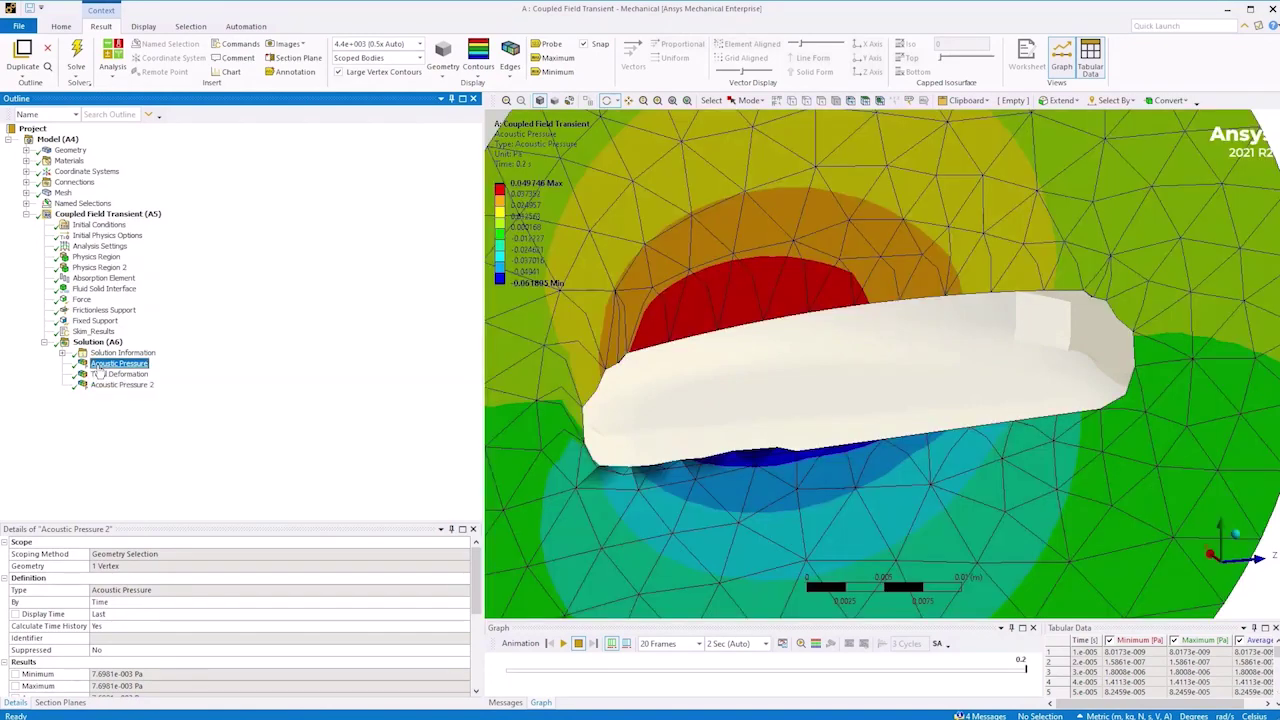
left_click(105, 374)
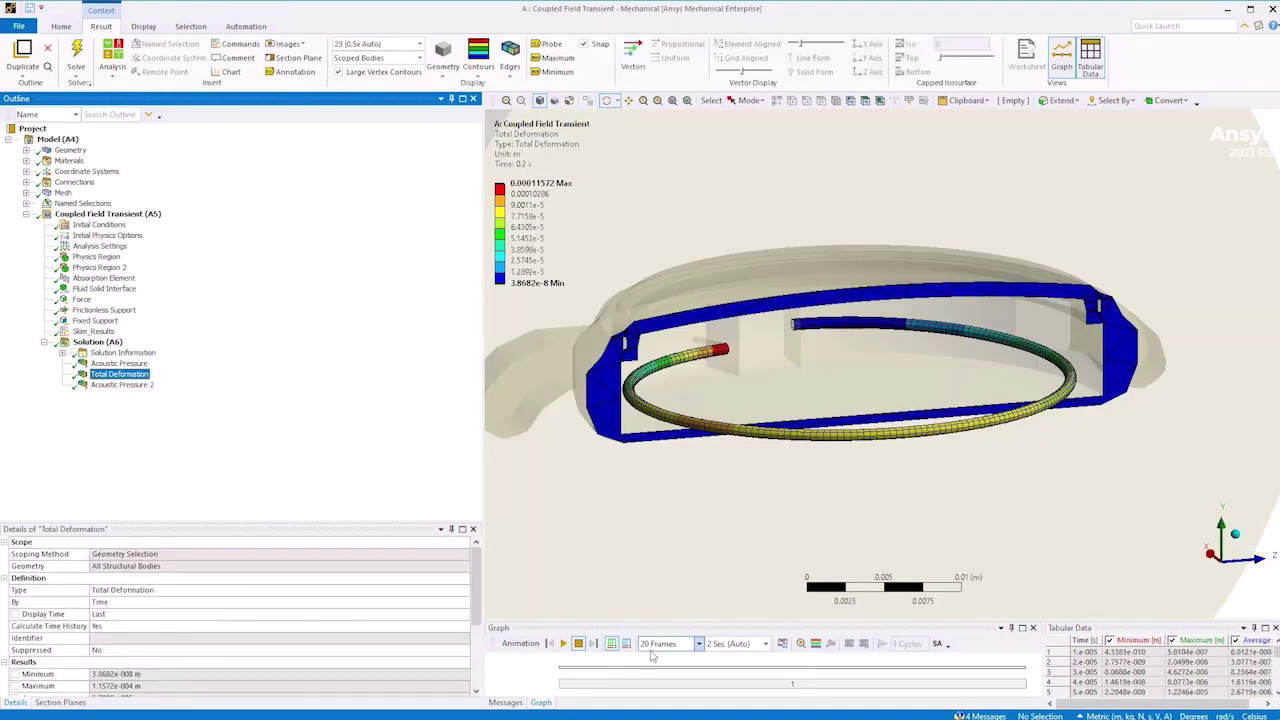
left_click_drag(658, 620, 655, 483)
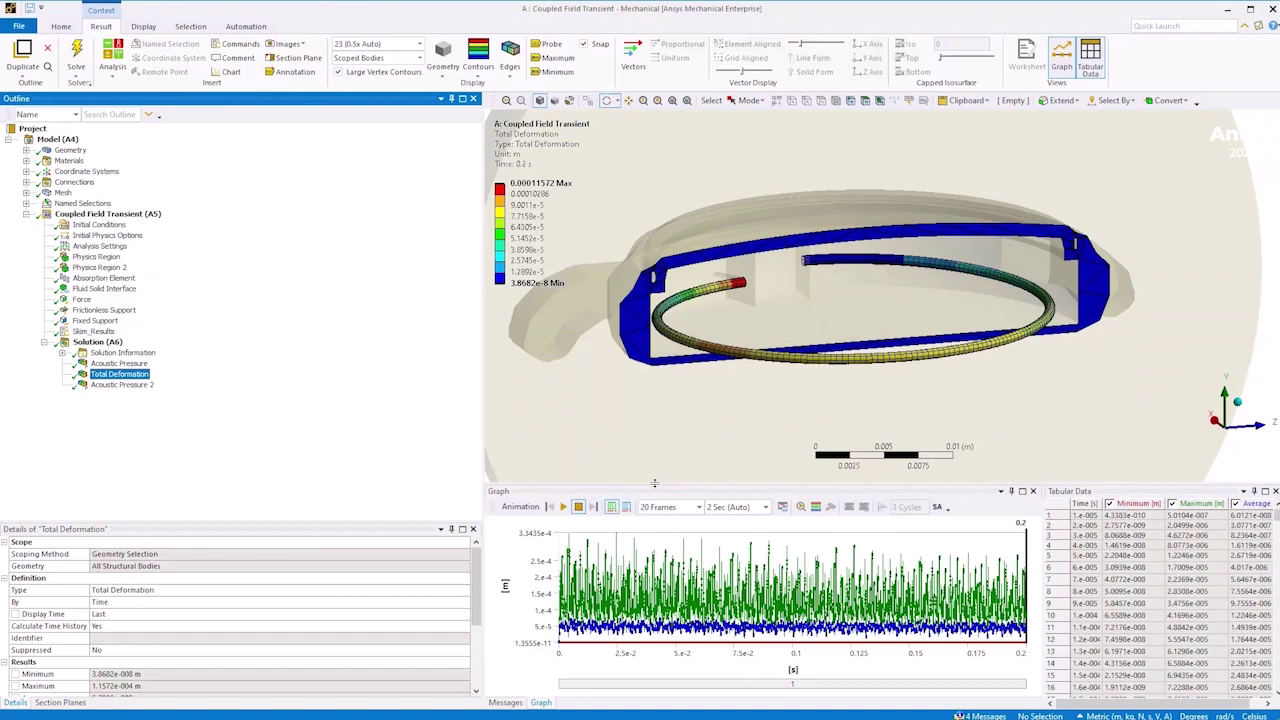
Examine the Acoustic Pressure 2 time history zoomed to the early range from about 5.6e-4 to 7.5e-3 s.
left_click(130, 385)
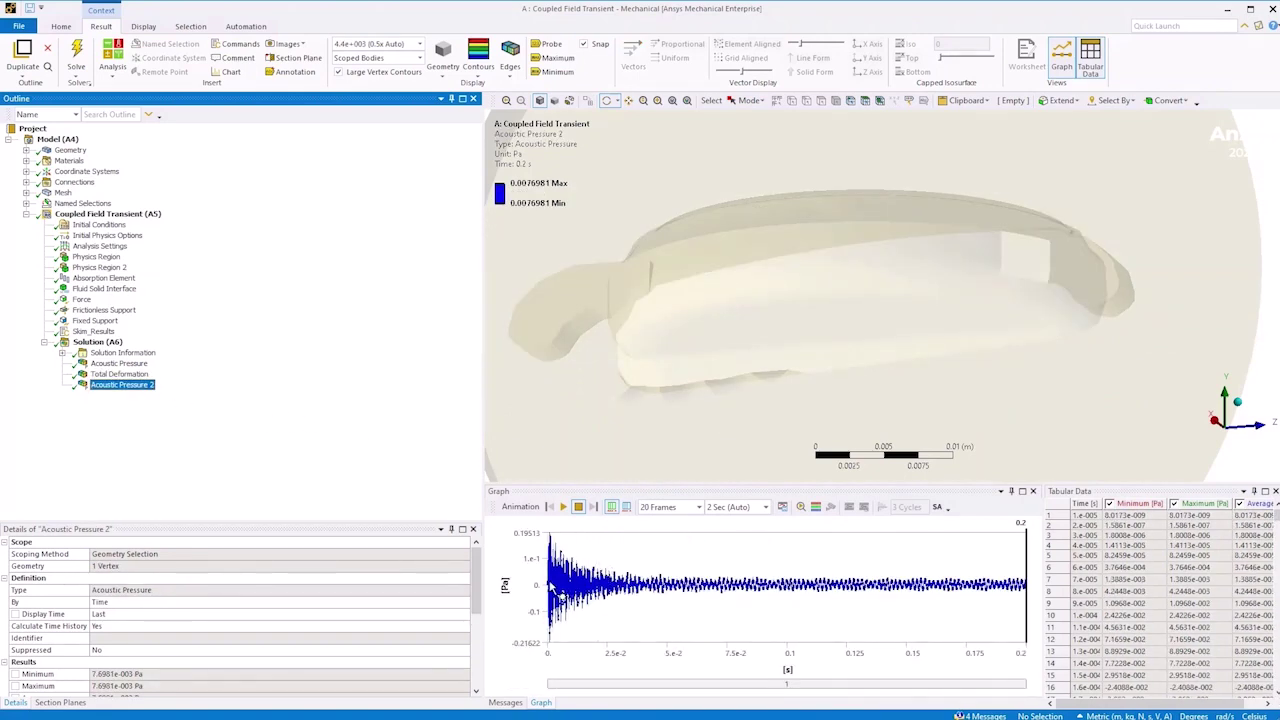
left_click_drag(557, 590, 560, 592)
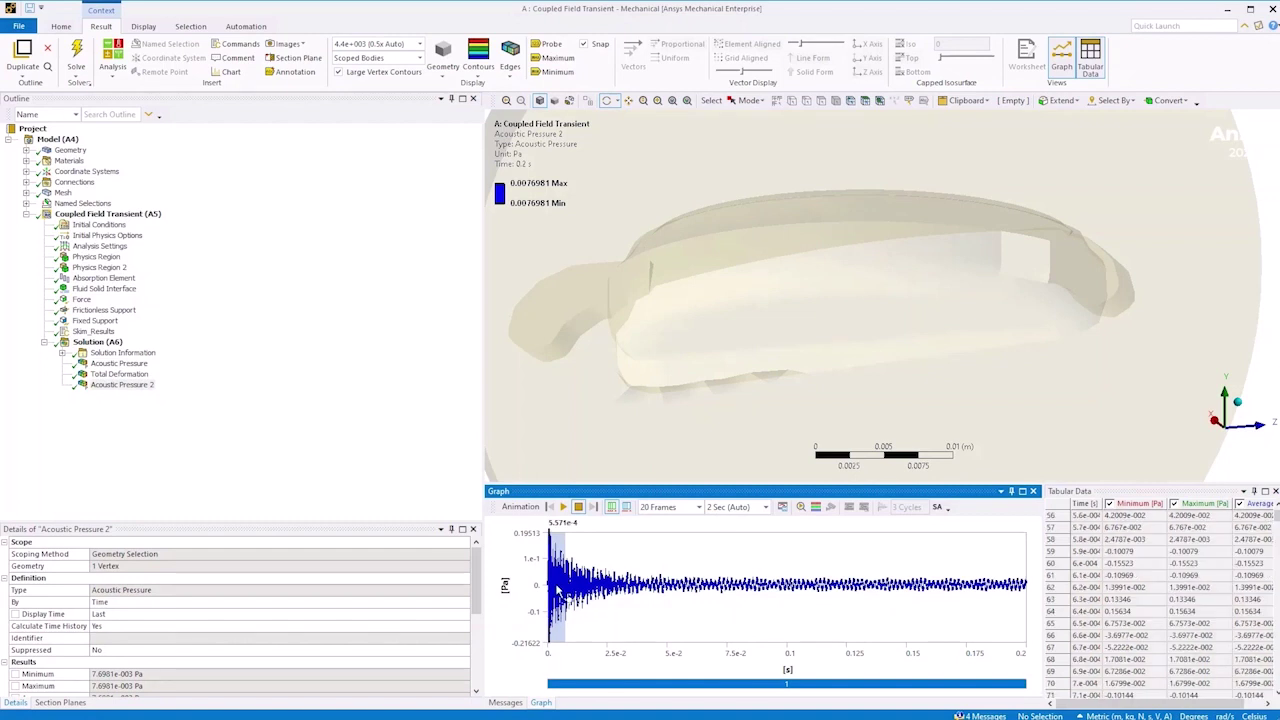
right_click(560, 592)
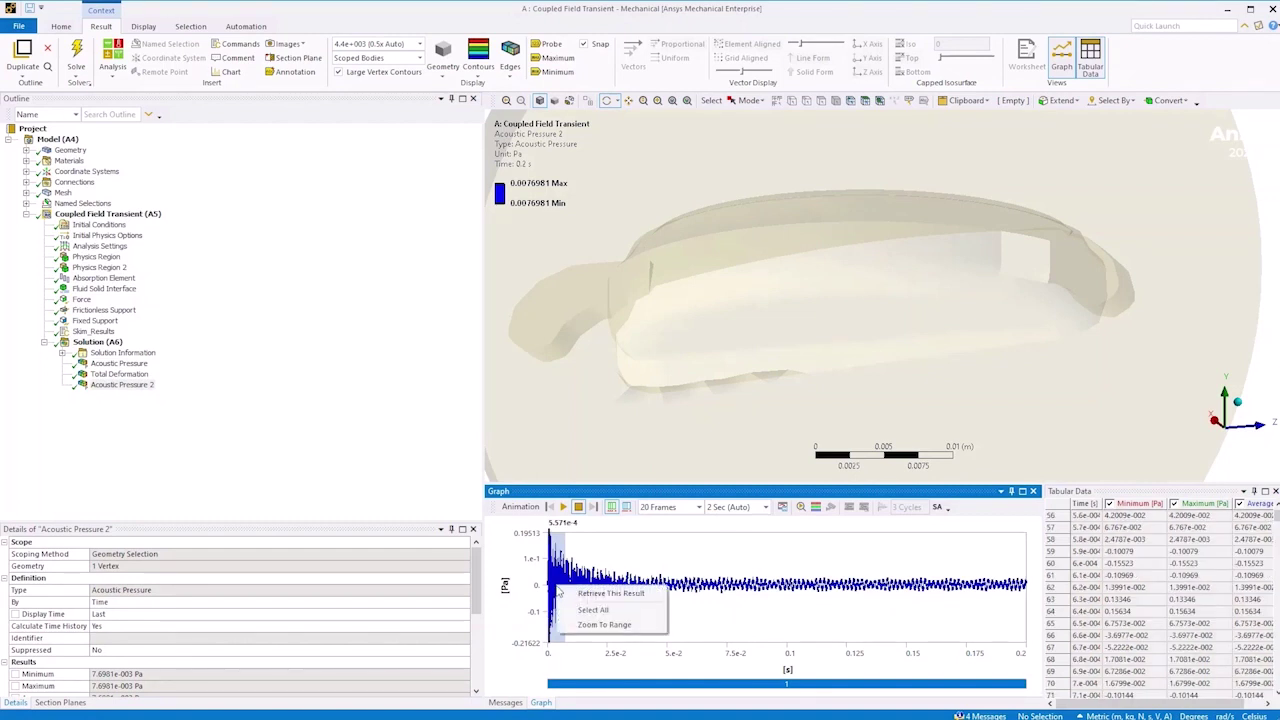
left_click(590, 623)
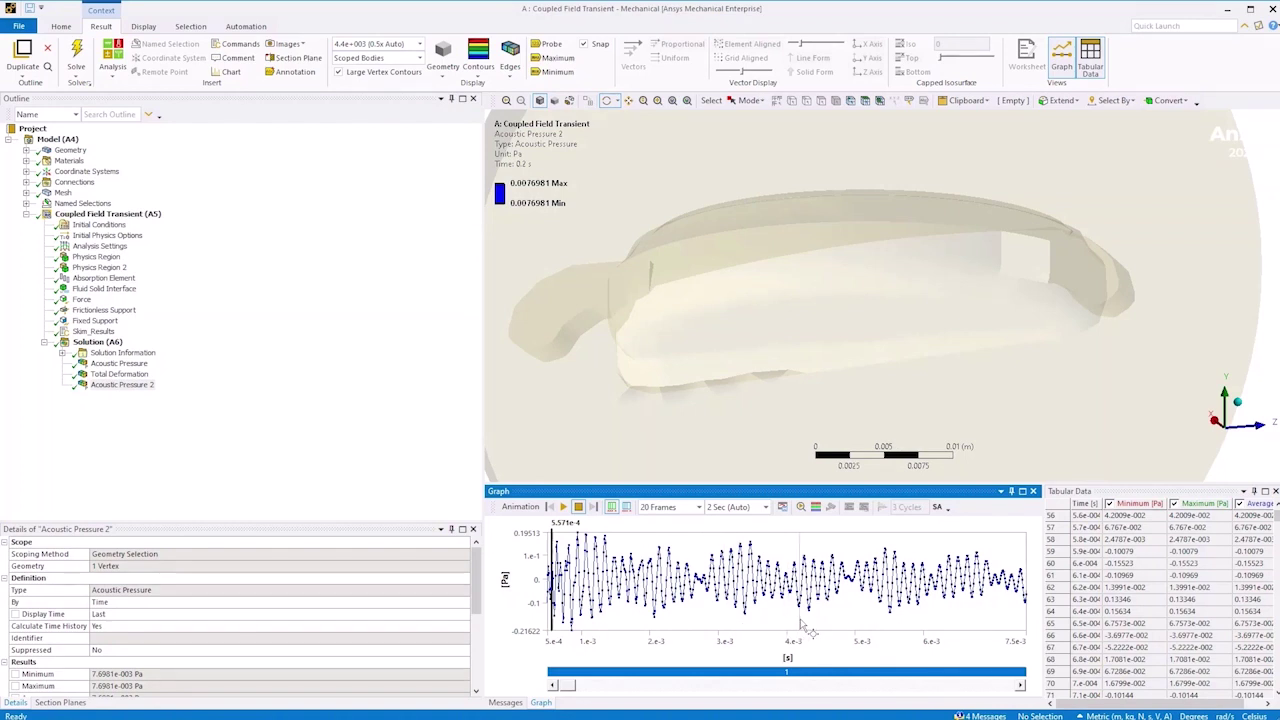
Export the Acoustic Pressure 2 time signal to VRXPERIENCE Sound Pro for sound analysis.
right_click(133, 390)
mouse_move(160, 413)
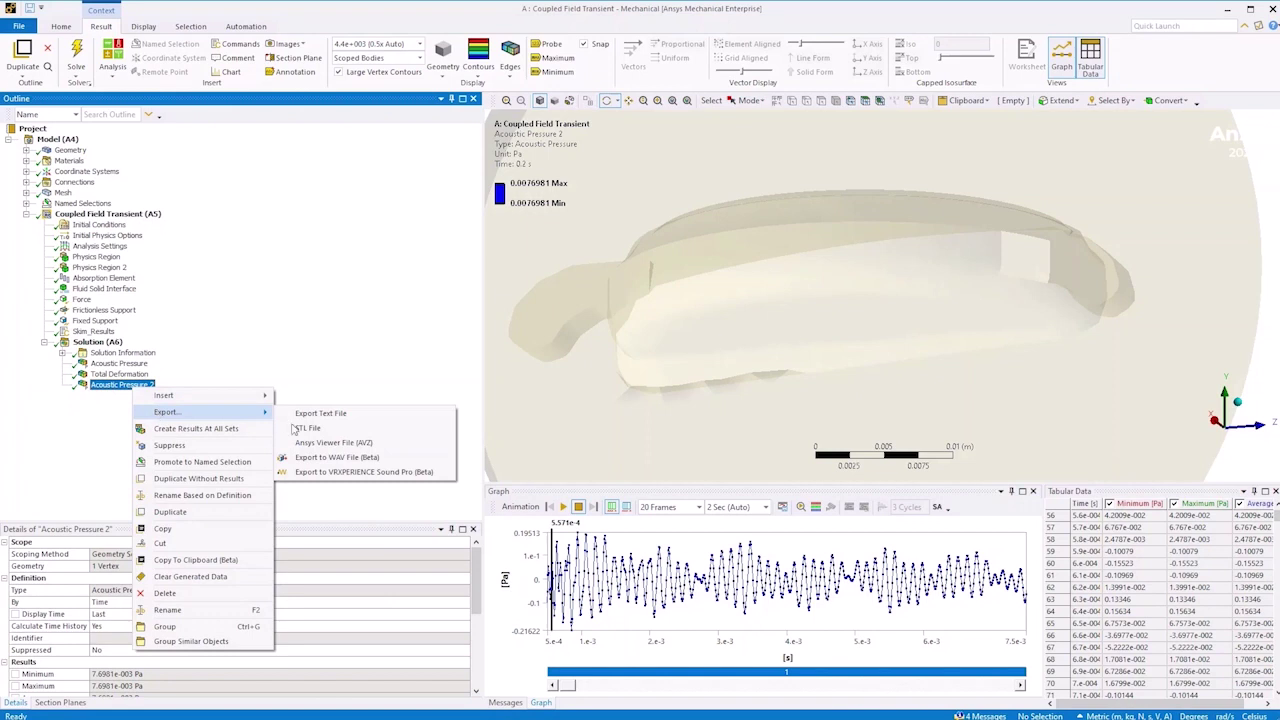
left_click(333, 473)
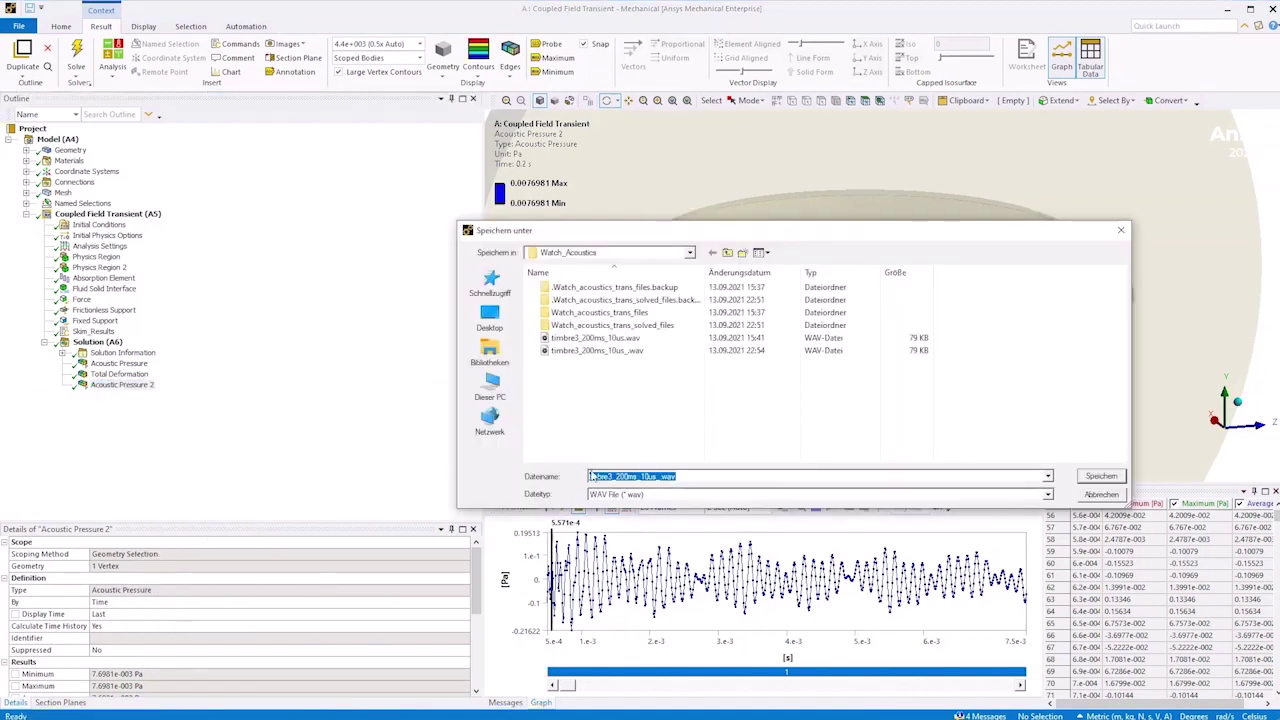
left_click(1097, 496)
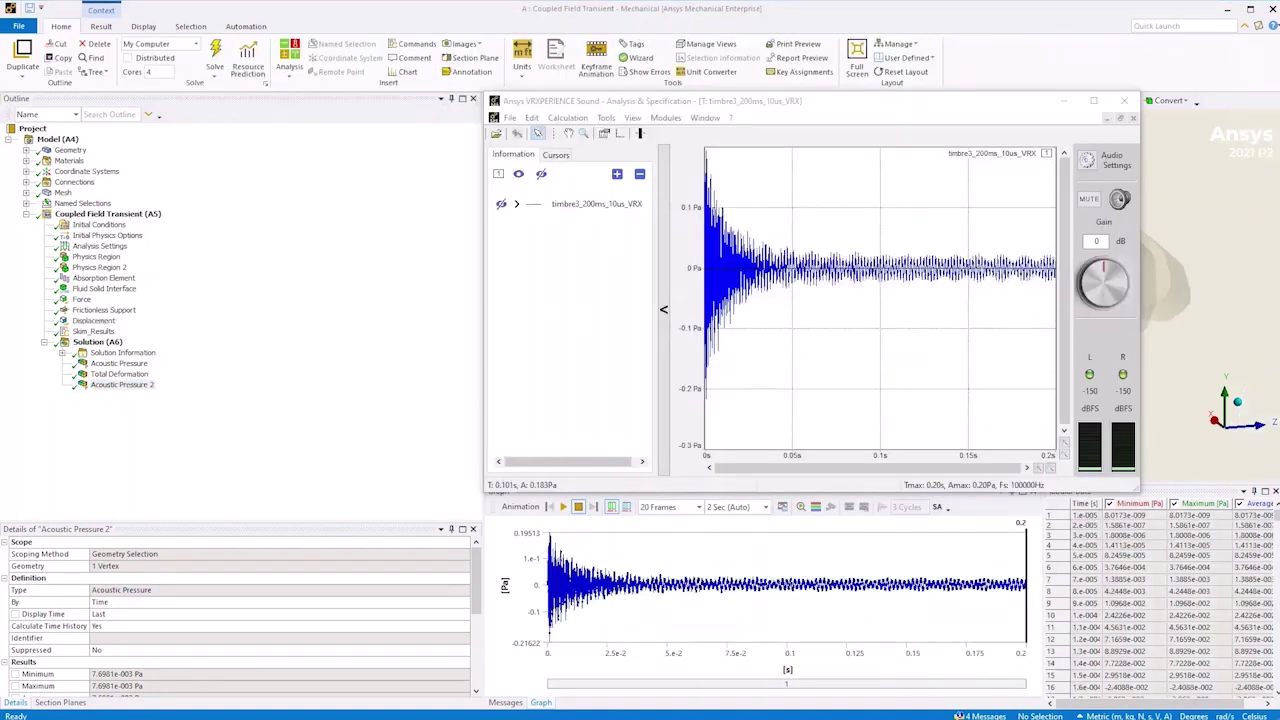
Calculate the time-frequency representation of the timbre3_200ms_10us_VRX signal from start to end with a 256pt FFT size.
left_click(567, 117)
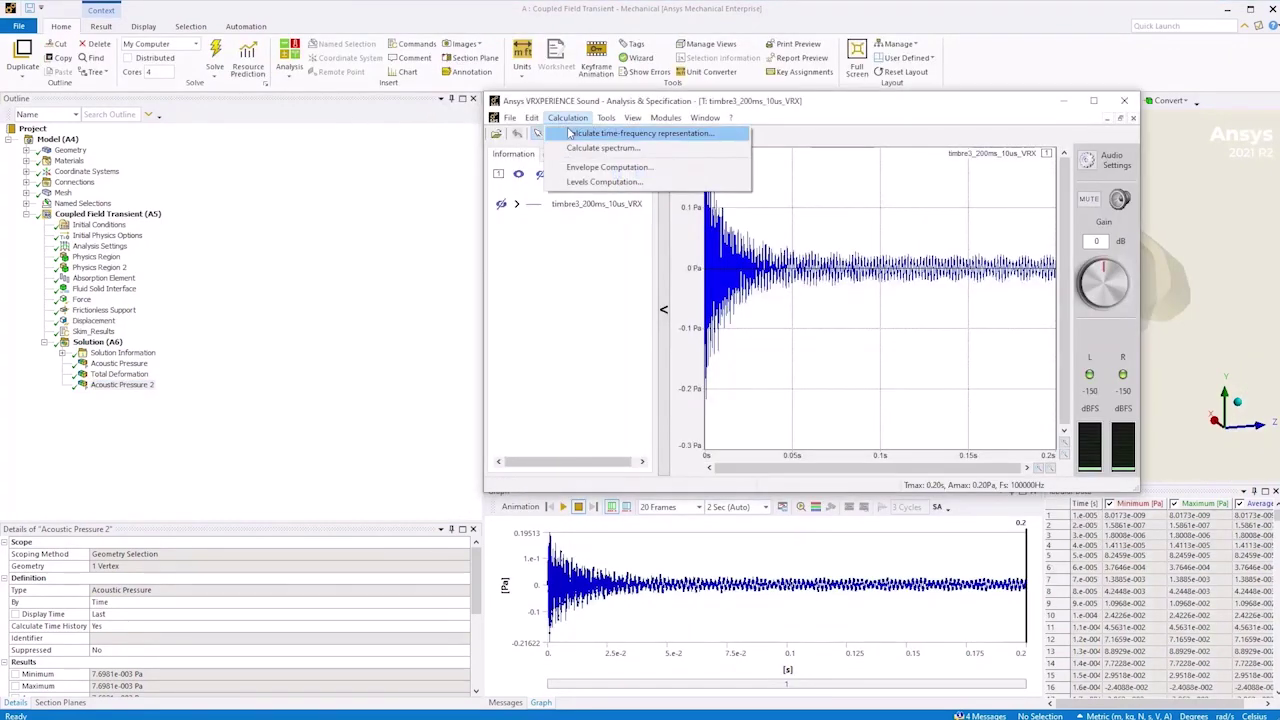
left_click(588, 138)
left_click(710, 315)
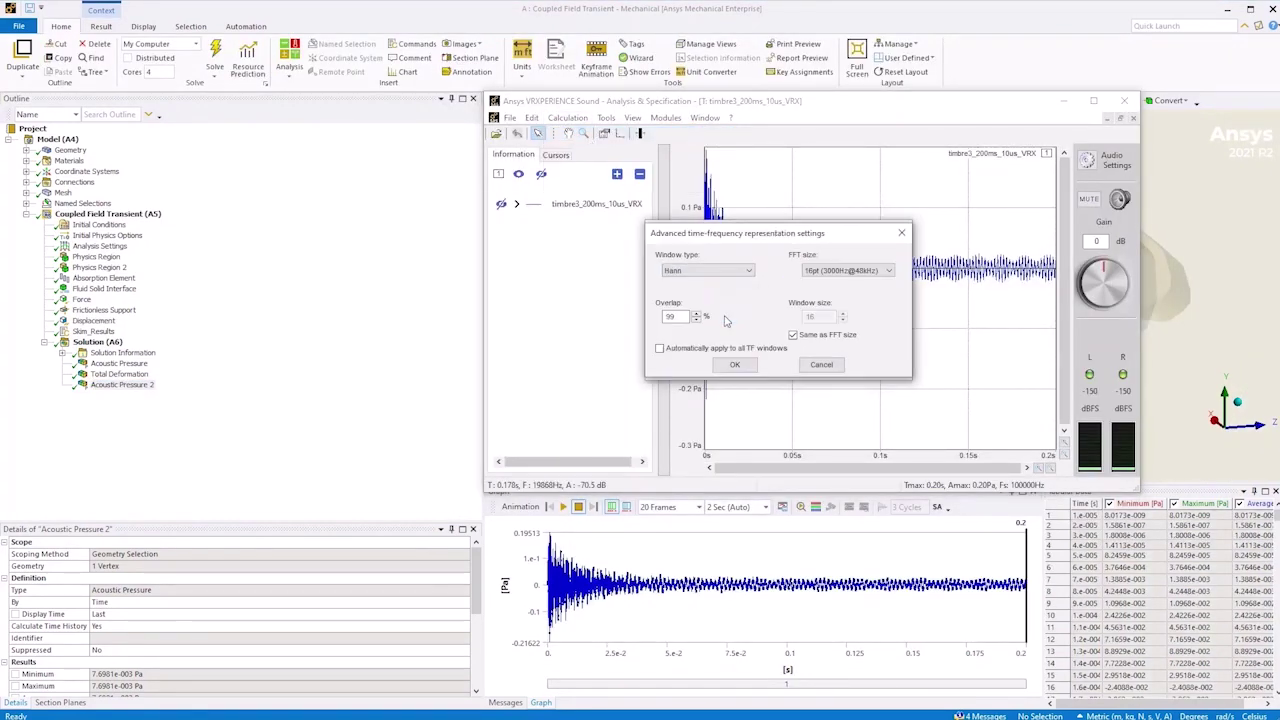
left_click(834, 272)
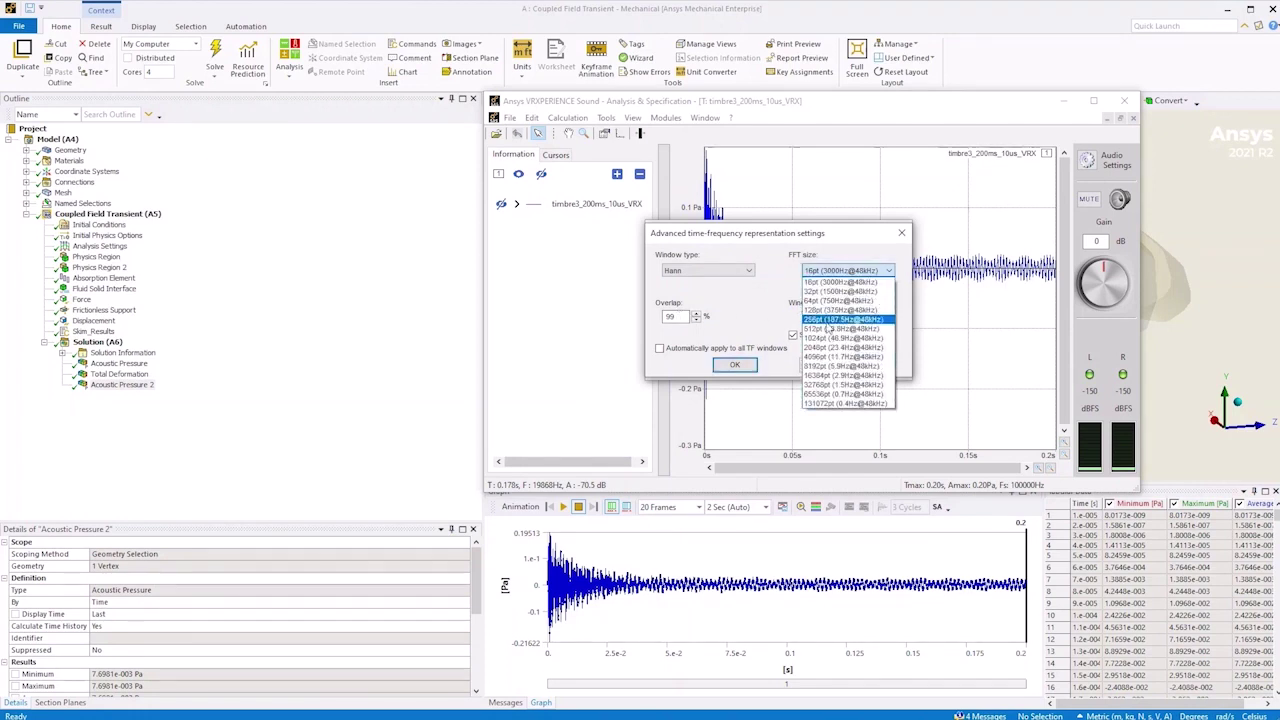
left_click(829, 329)
left_click(735, 364)
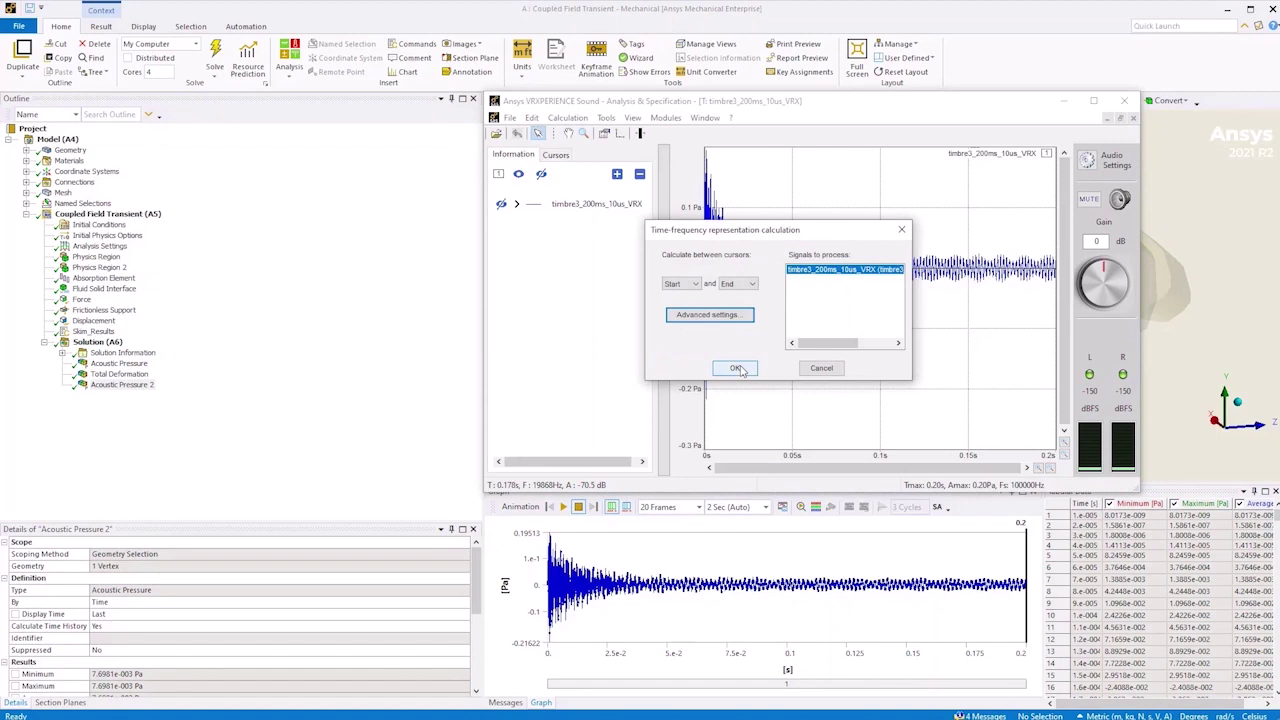
left_click(737, 368)
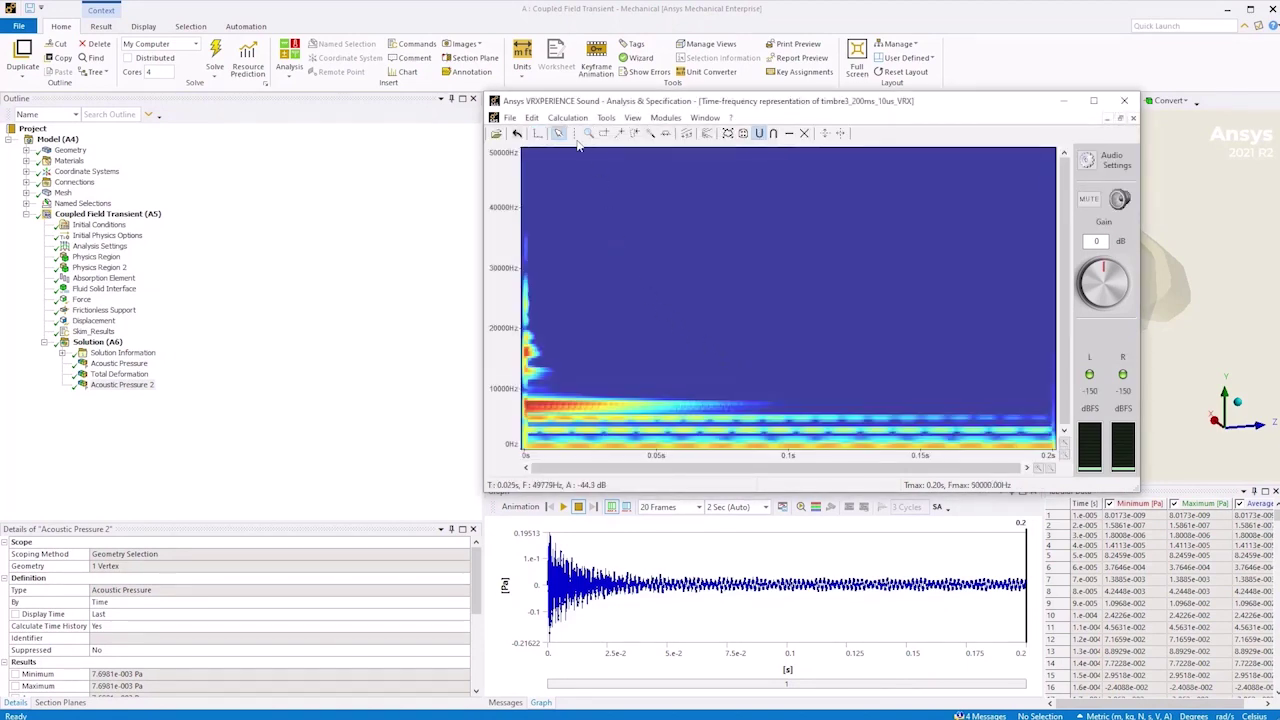
Set the maximum displayed frequency of the time-frequency plot to 20000 Hz.
double_click(723, 328)
left_click(863, 386)
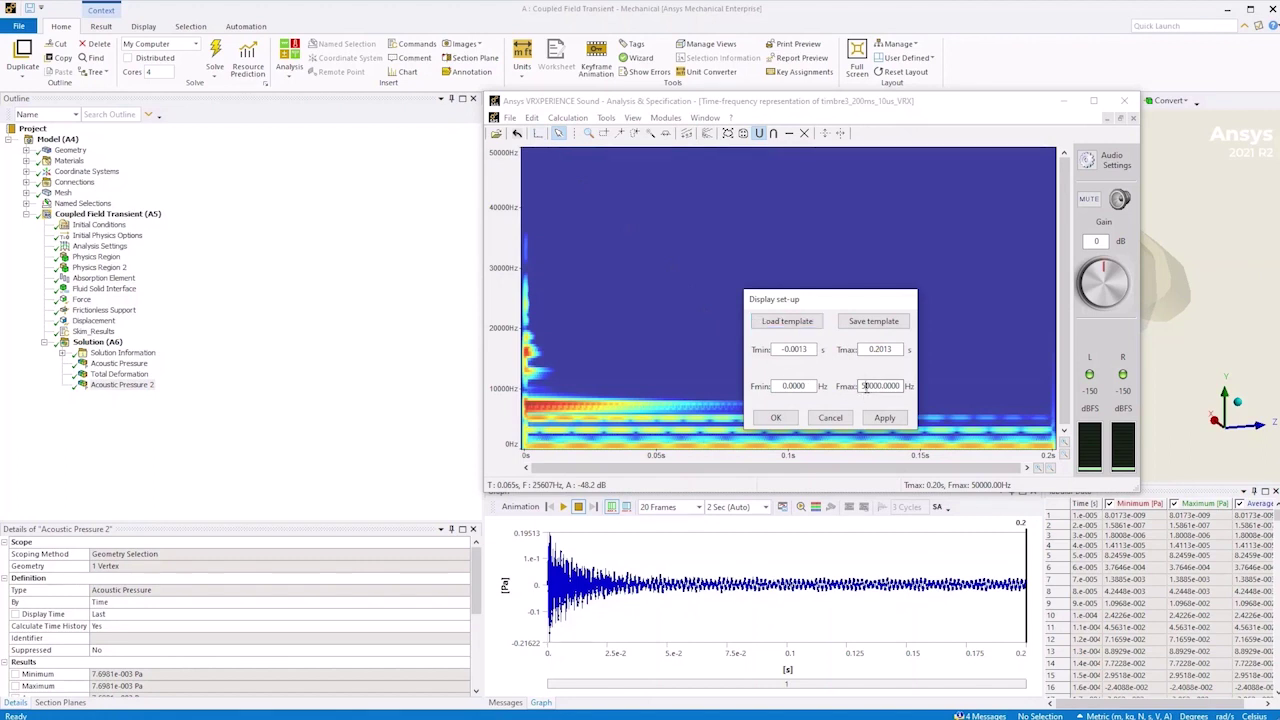
key("Delete")
type("2")
left_click(776, 418)
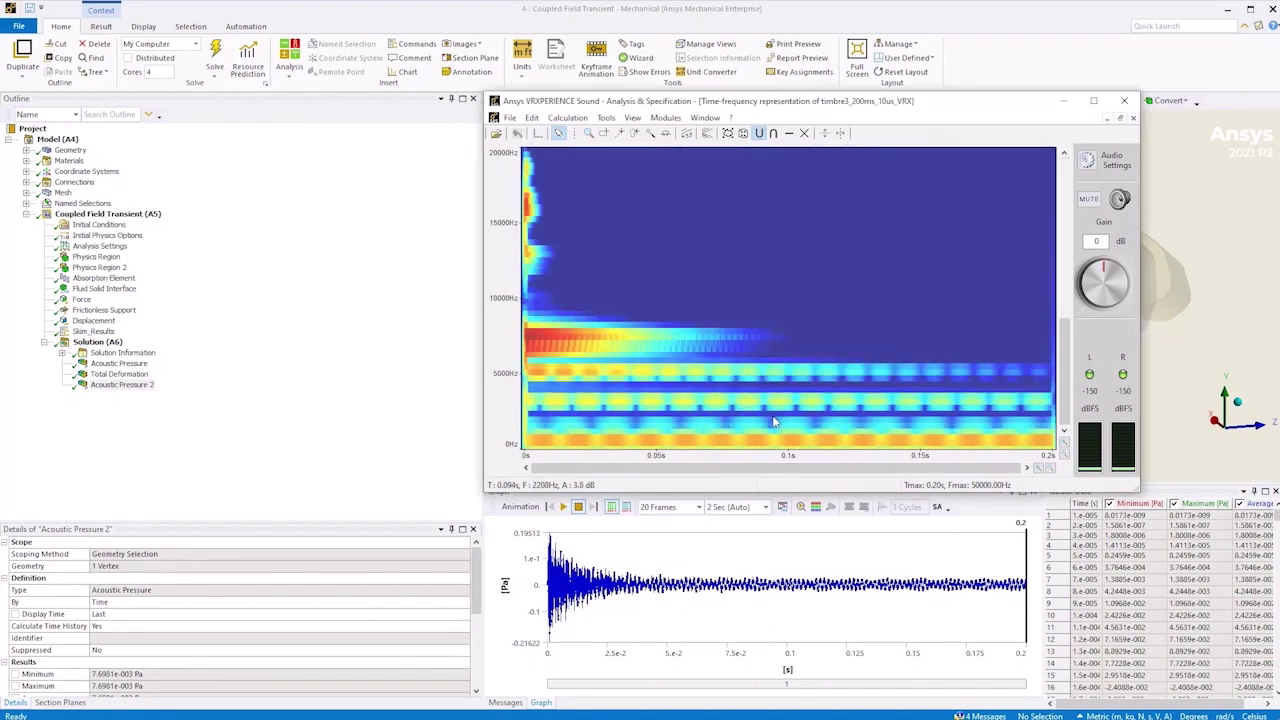